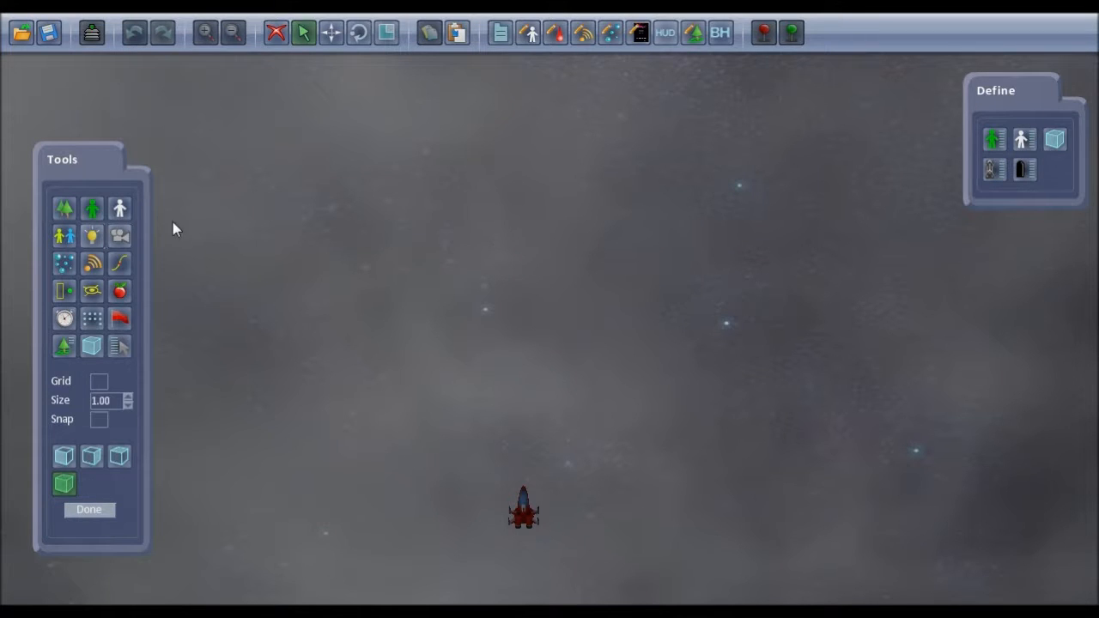
Add a Drone 03-D model as an NPC in the space ahead and to the left of the player's ship.
left_click(122, 210)
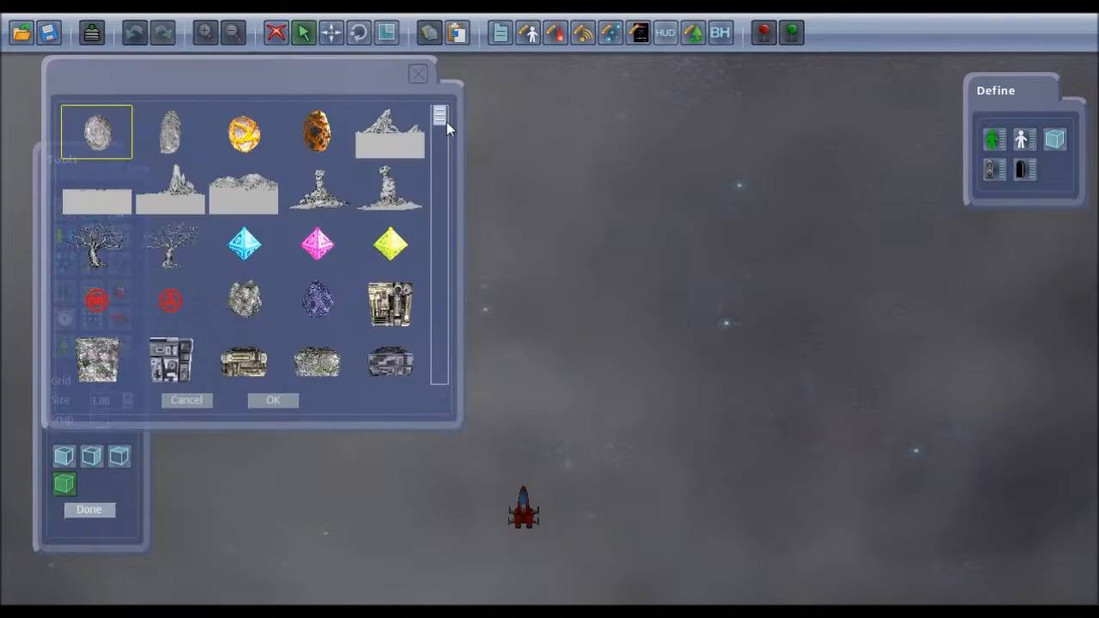
left_click_drag(446, 122, 456, 191)
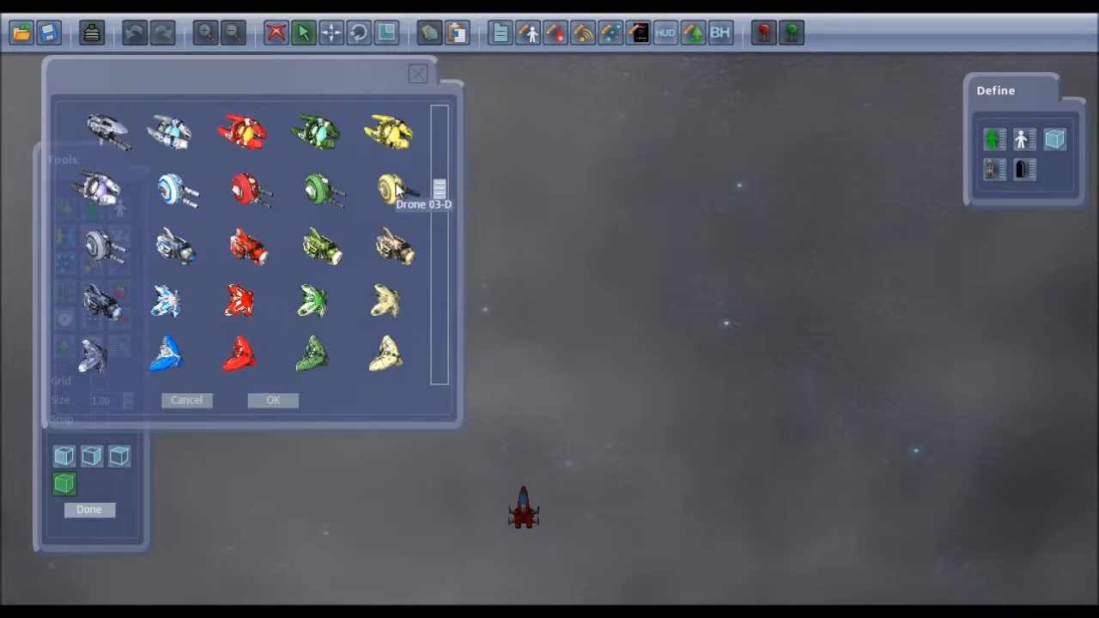
double_click(397, 191)
left_click(304, 285)
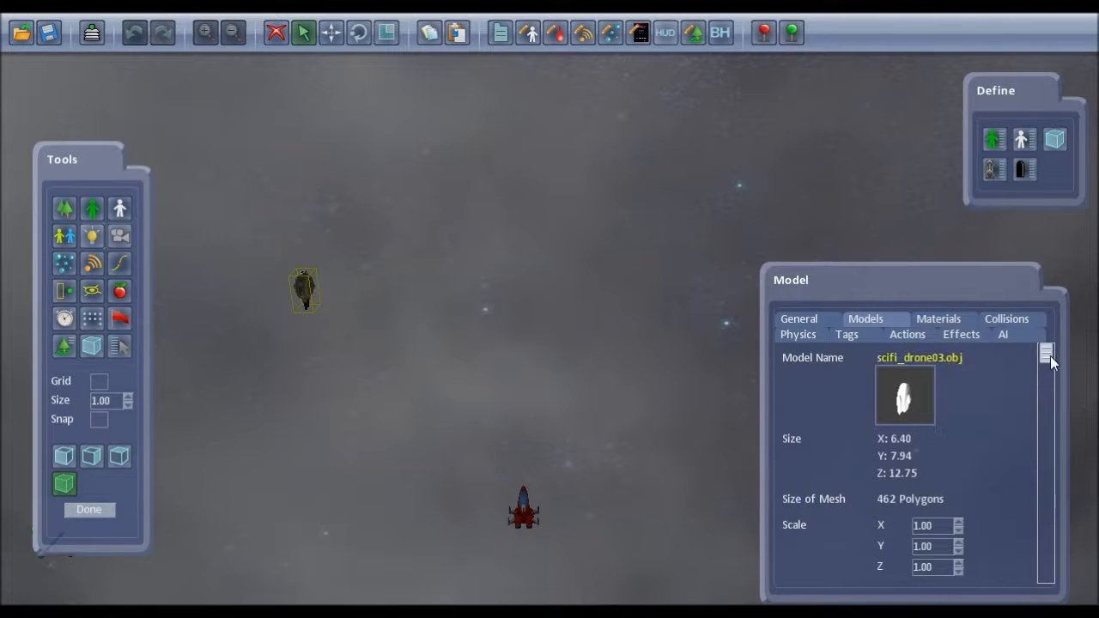
Set the drone model's rotation to a yaw of 90 and a pitch of 0.
left_click_drag(1050, 356, 1065, 573)
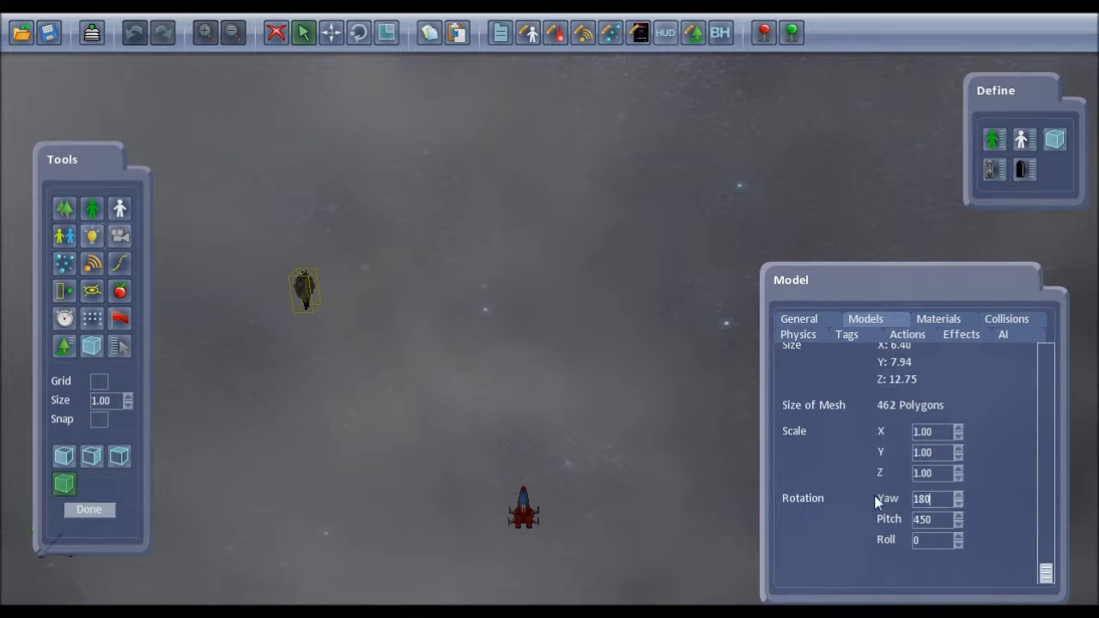
type("90")
left_click_drag(940, 521, 880, 522)
type("0")
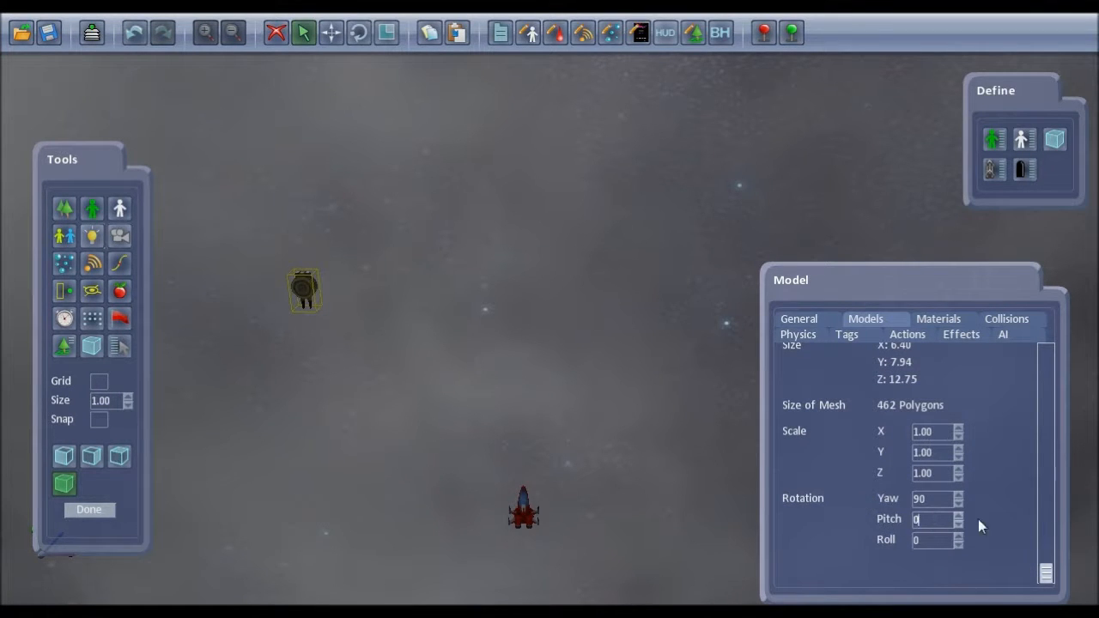
key("Return")
Assign the Rotate Slow NPC definition to the drone.
left_click(797, 322)
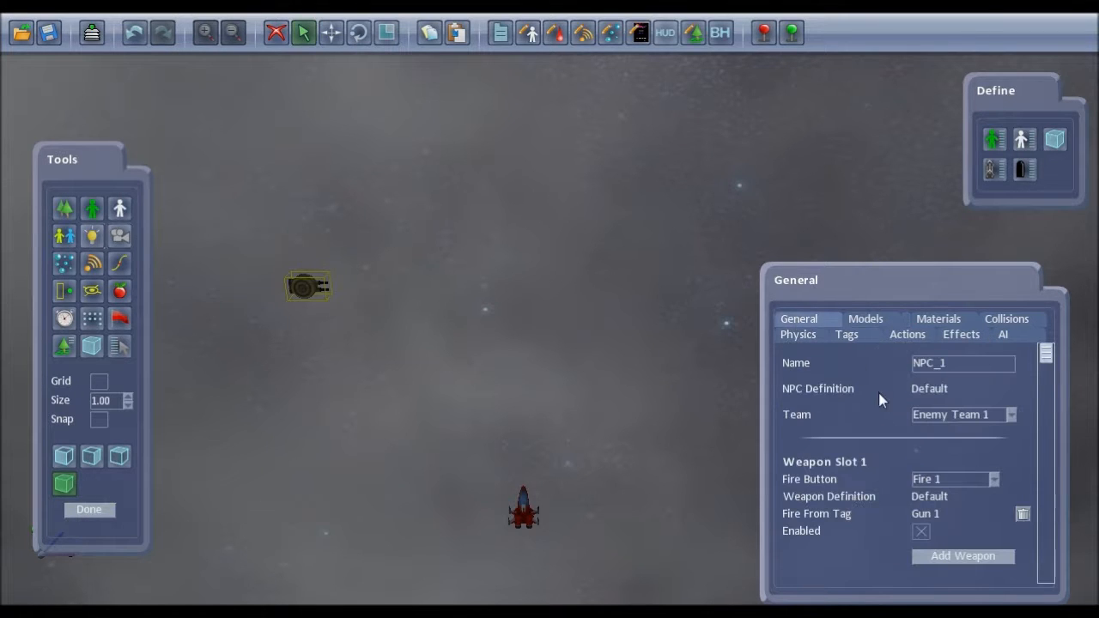
left_click(933, 389)
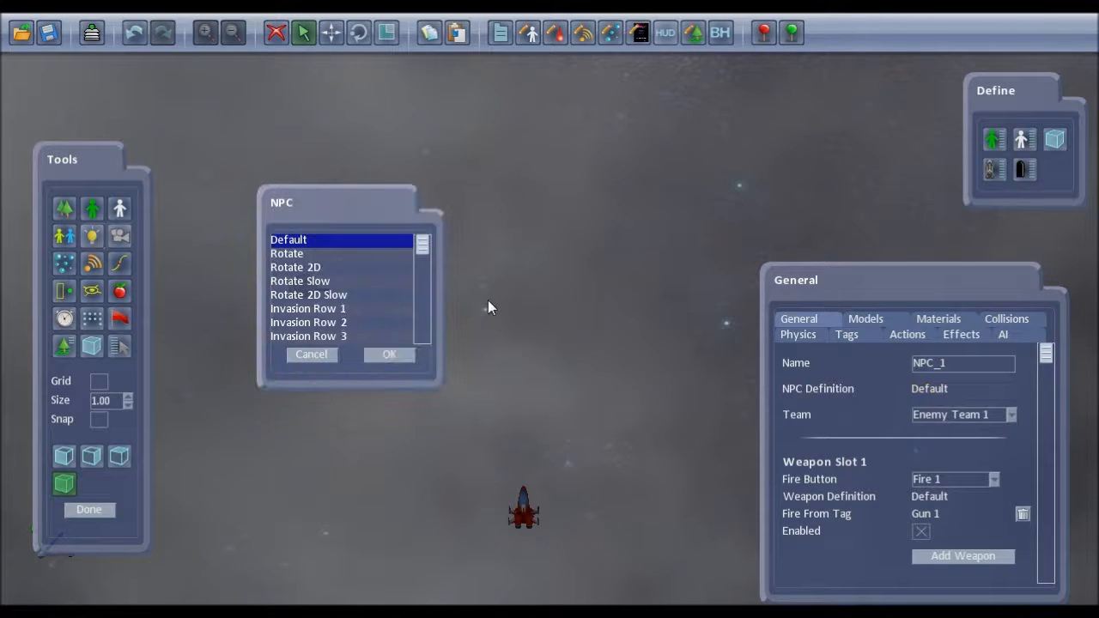
left_click(366, 283)
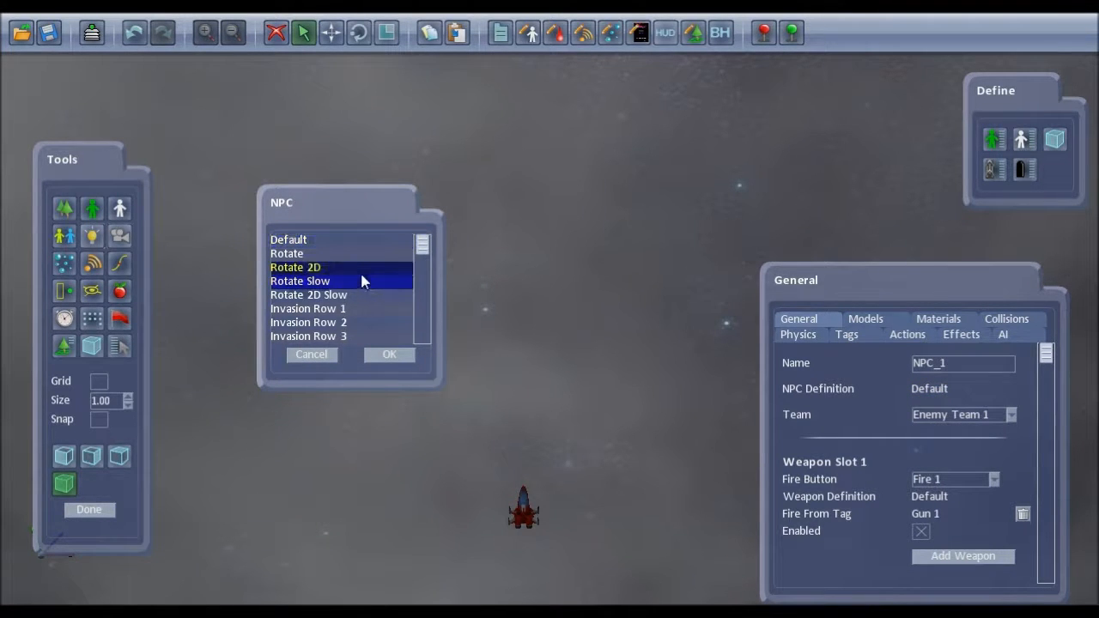
left_click(392, 355)
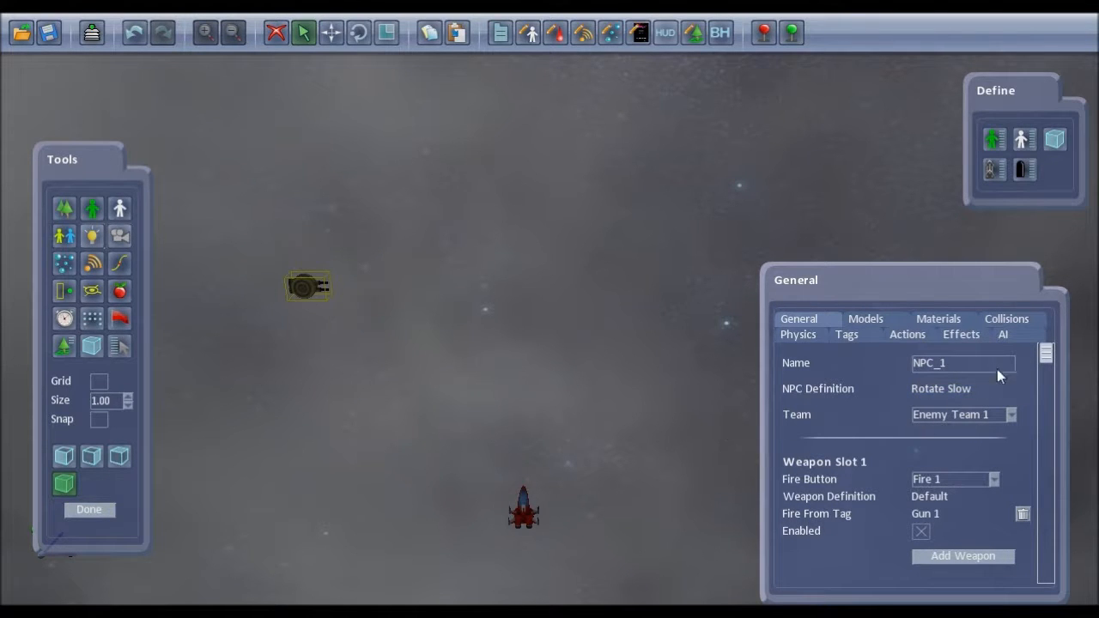
Change the drone's second A.I. type from Chase to Swing, keeping Fire as the first type.
left_click(1005, 334)
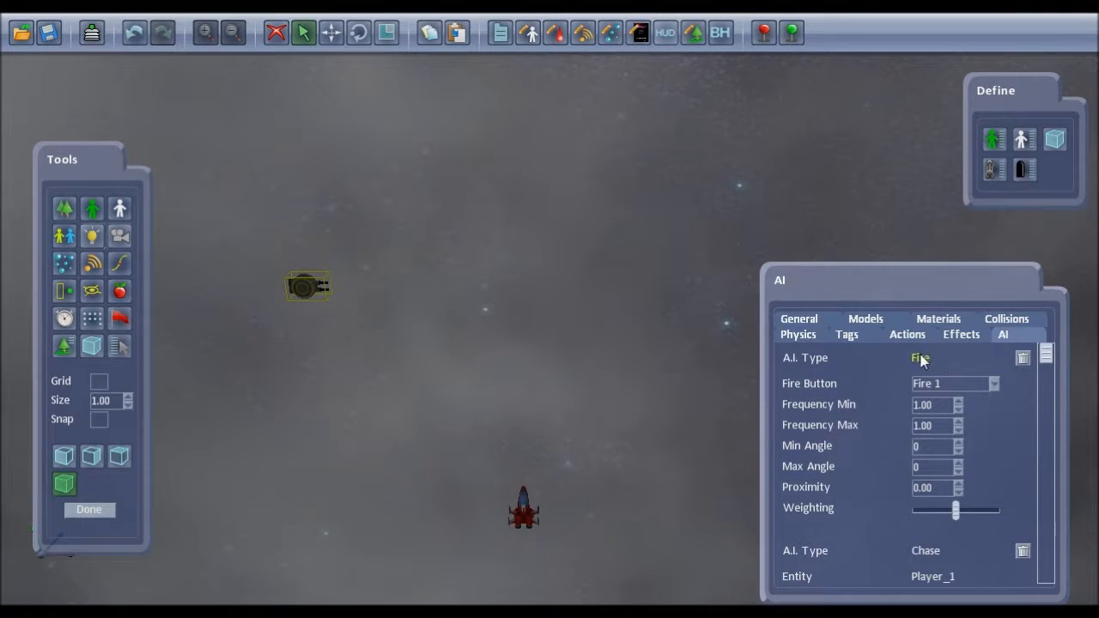
left_click(926, 554)
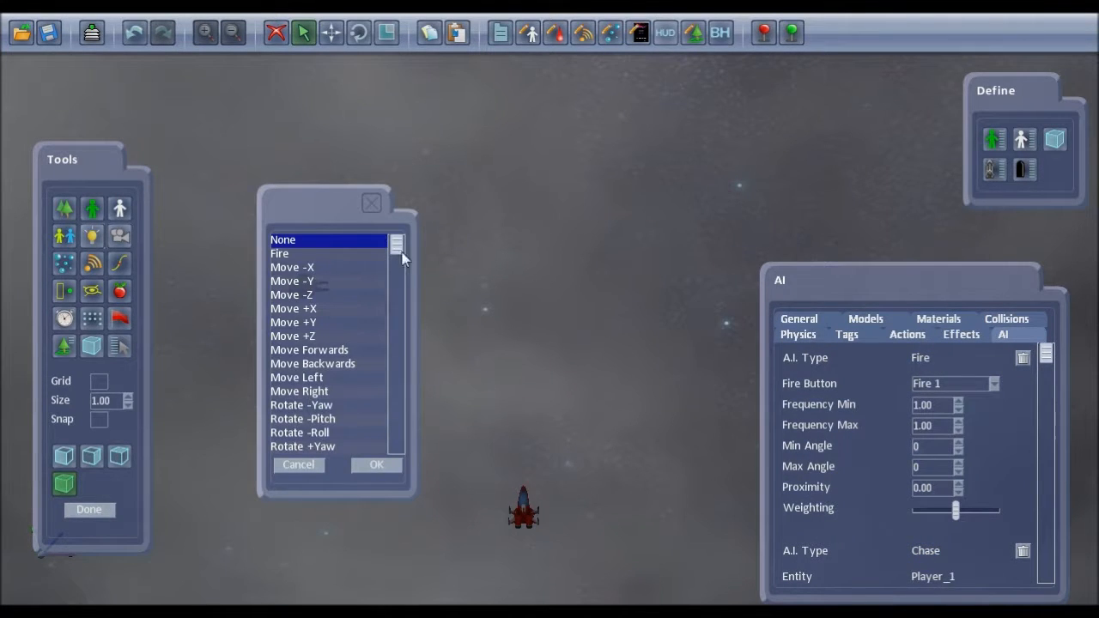
left_click_drag(400, 256, 396, 394)
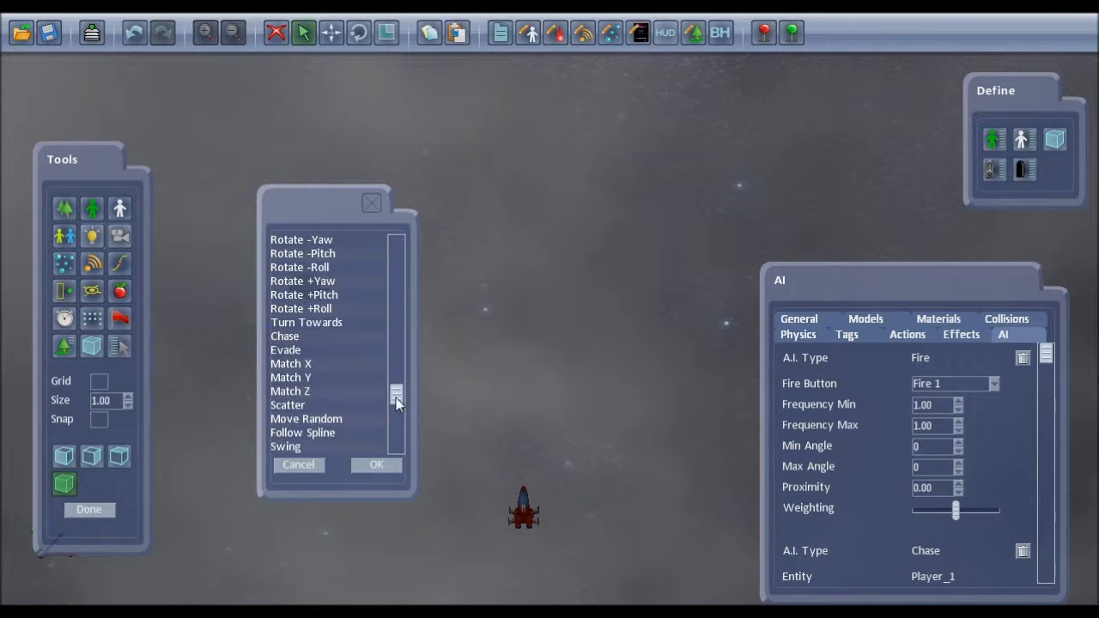
left_click(299, 448)
left_click(361, 465)
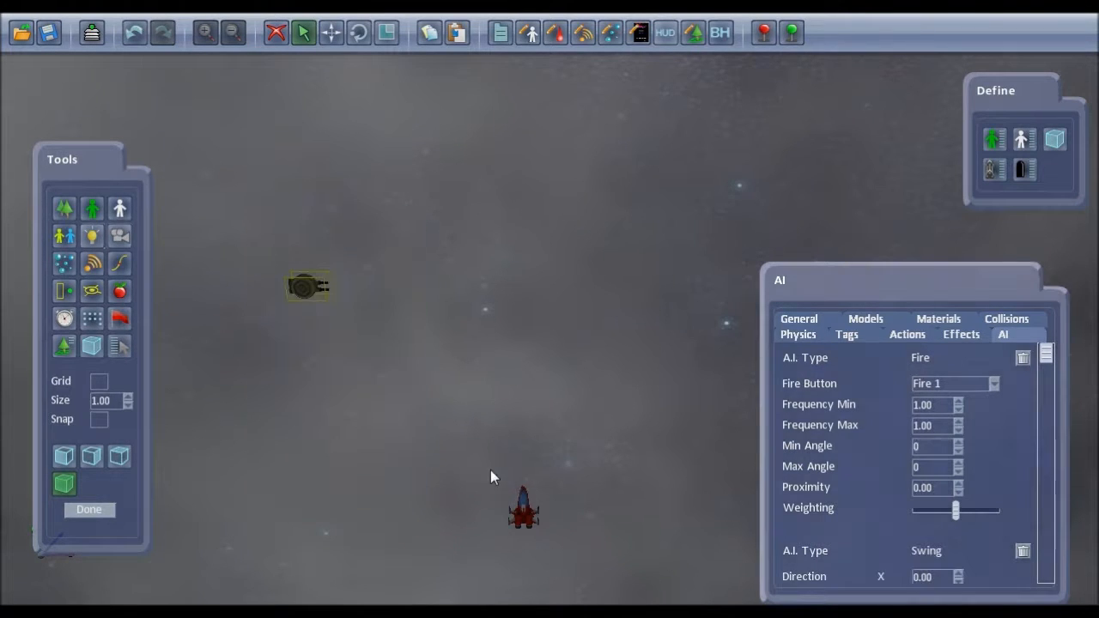
Set the drone's Swing behaviour to direction Y 1 with an angle range of 20.
left_click_drag(1048, 357, 1085, 515)
left_click(930, 485)
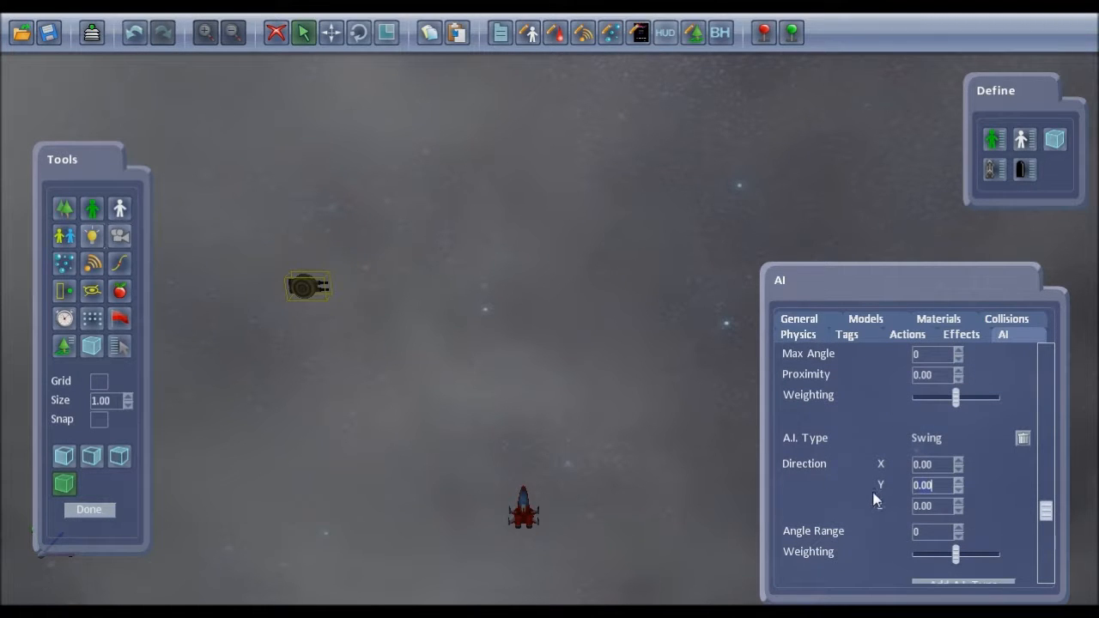
type("1")
left_click(940, 535)
key("BackSpace")
type("20")
left_click_drag(1047, 511, 1059, 584)
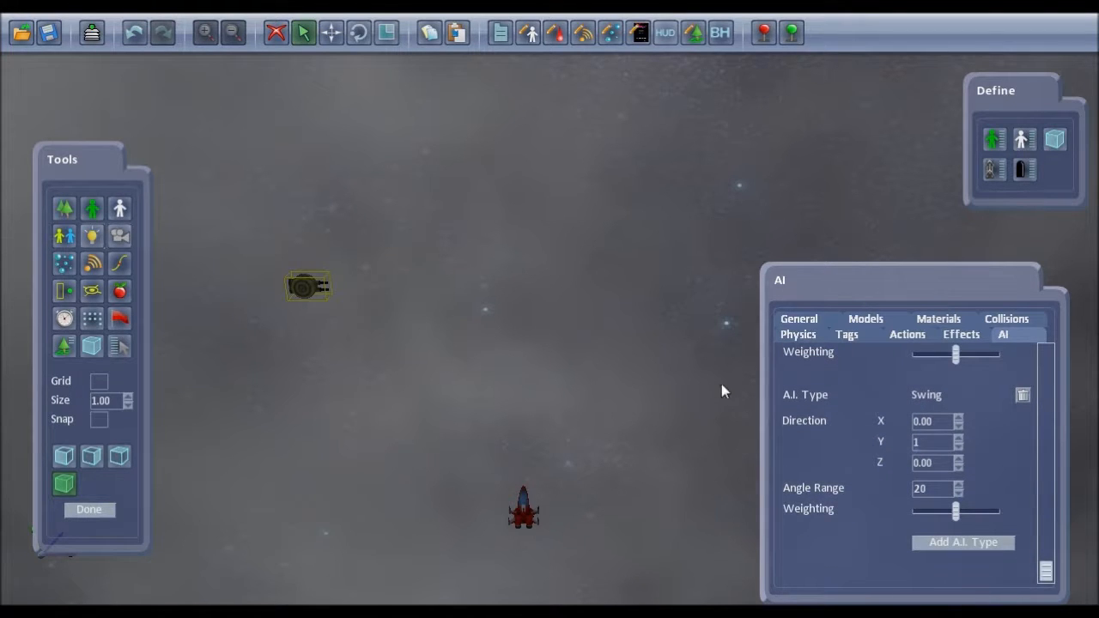
Test the game to watch the drone swing and fire while moving the player's ship forward, and return to the editor.
left_click(765, 32)
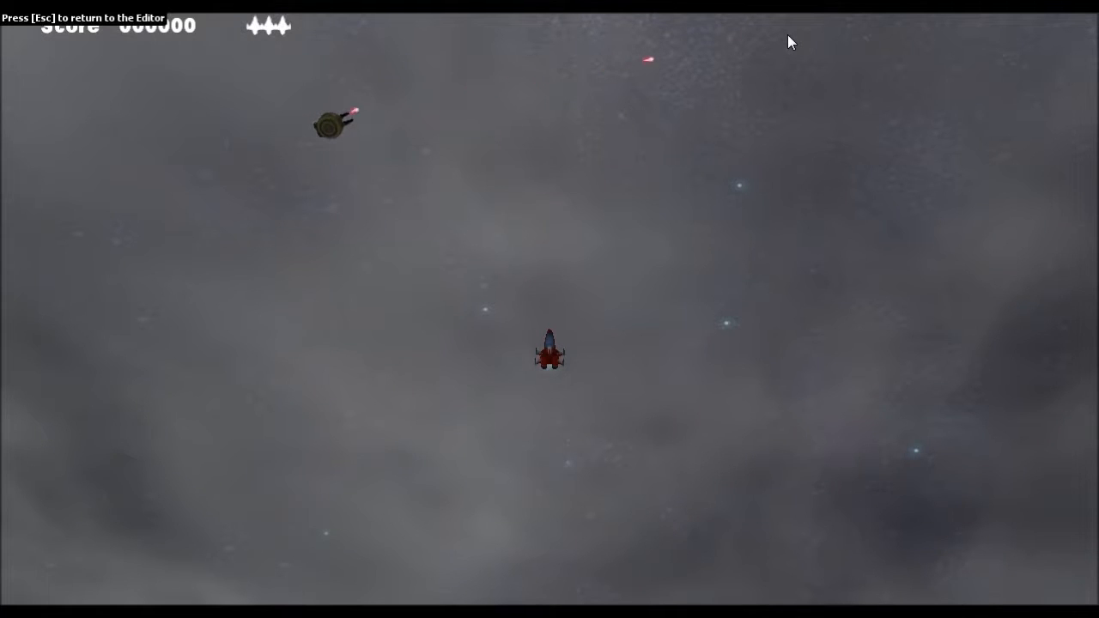
key("Up")
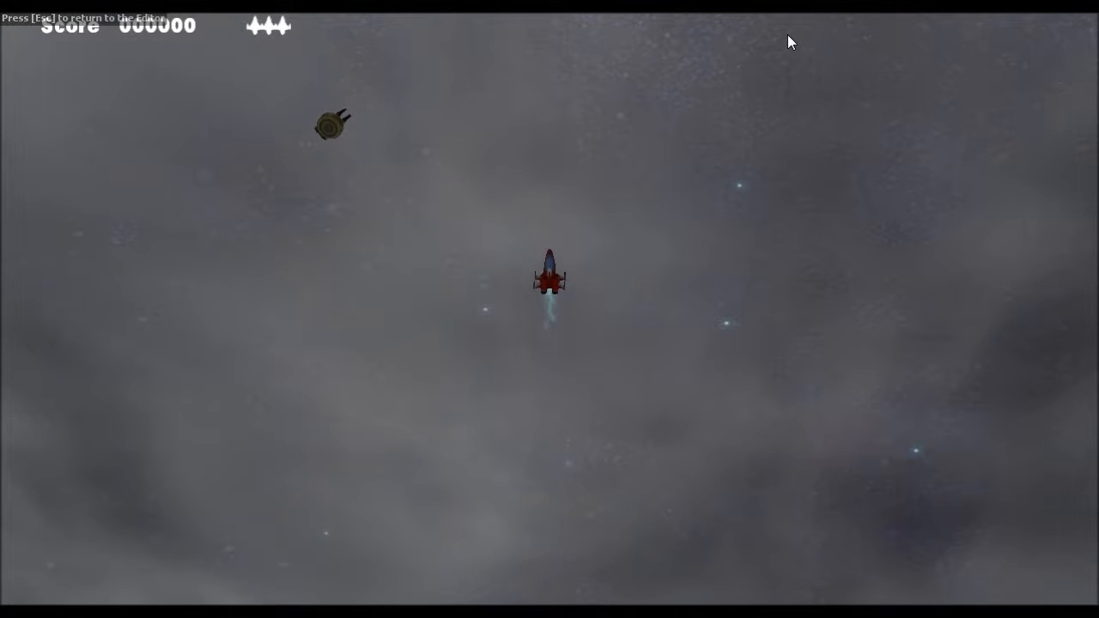
key("Escape")
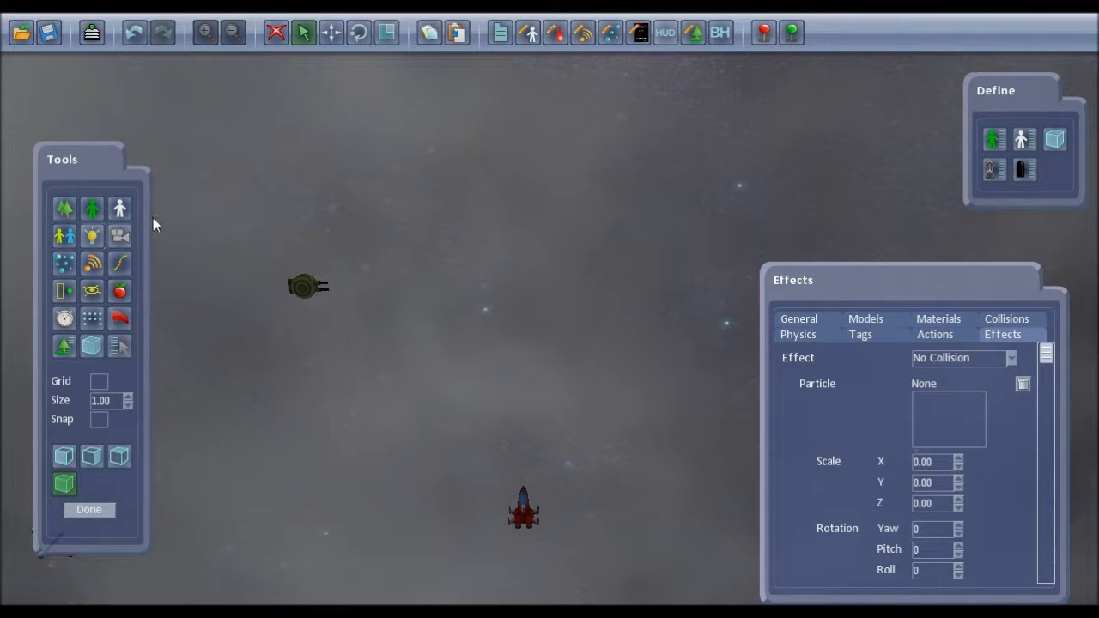
Place a light just above the drone and change its type to Spot Light.
left_click(97, 236)
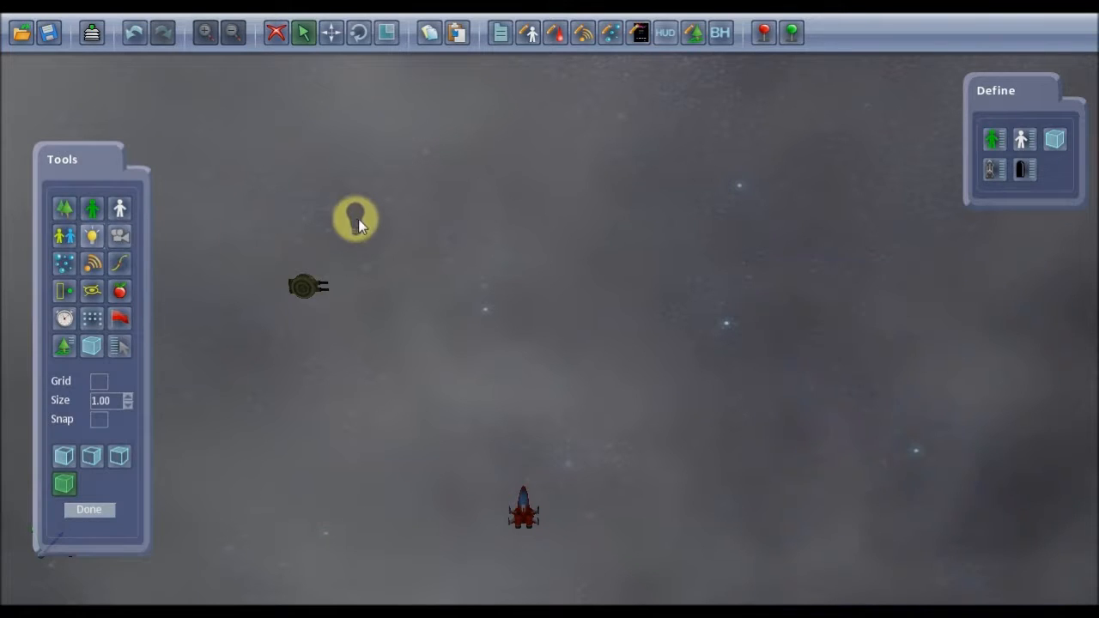
left_click(358, 225)
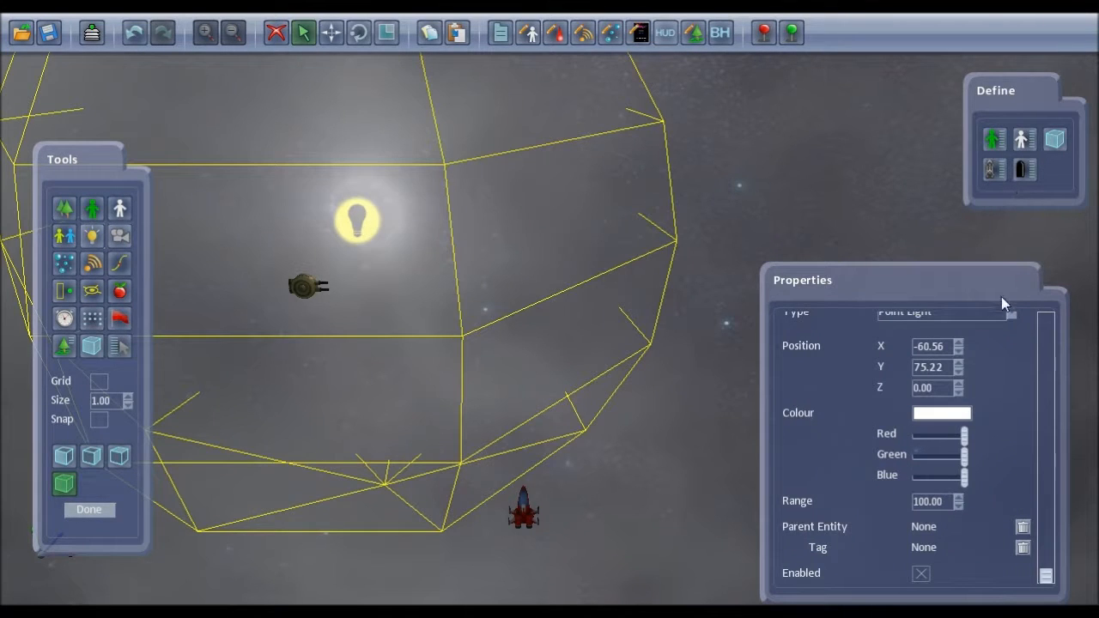
left_click(1012, 315)
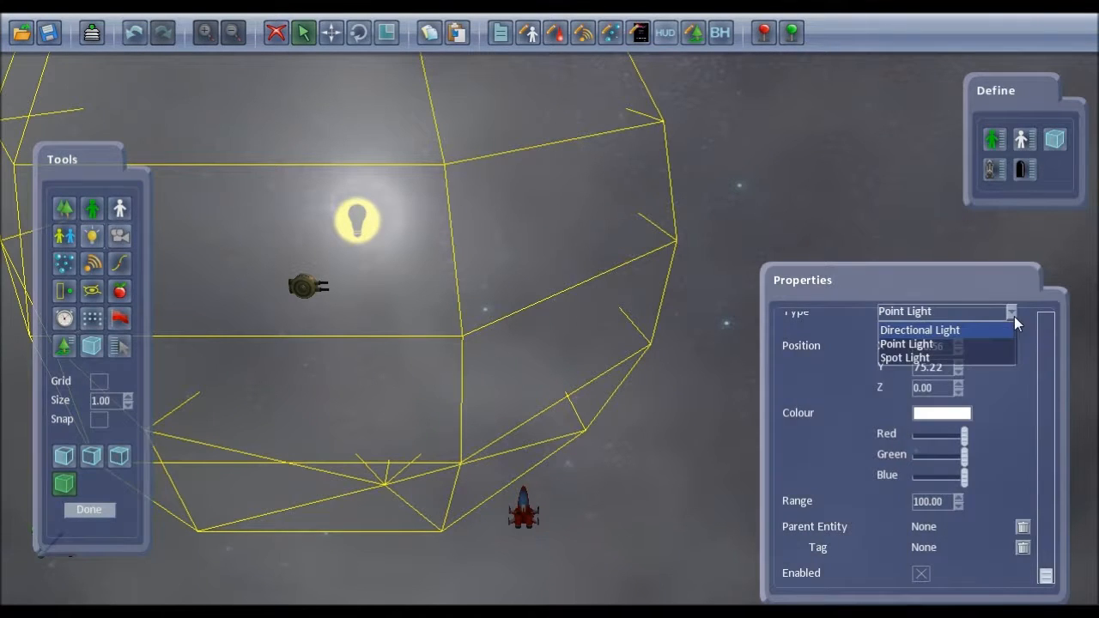
left_click(989, 356)
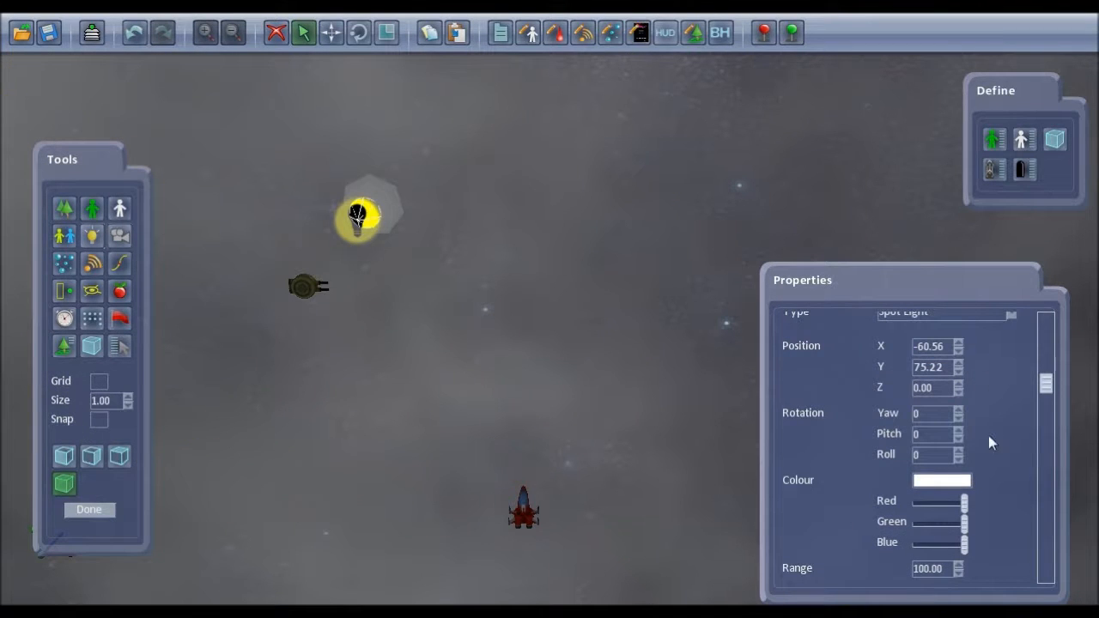
Colour the spot light orange by reducing its green component and lowering its blue component further.
left_click_drag(1043, 392, 1043, 502)
left_click_drag(951, 433, 946, 436)
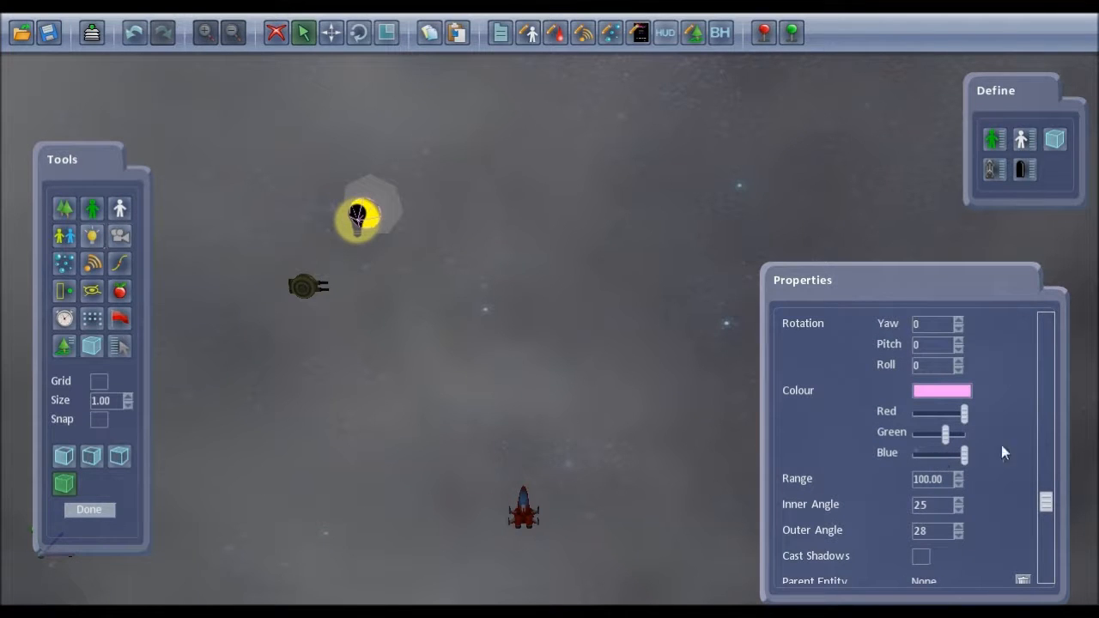
left_click(929, 454)
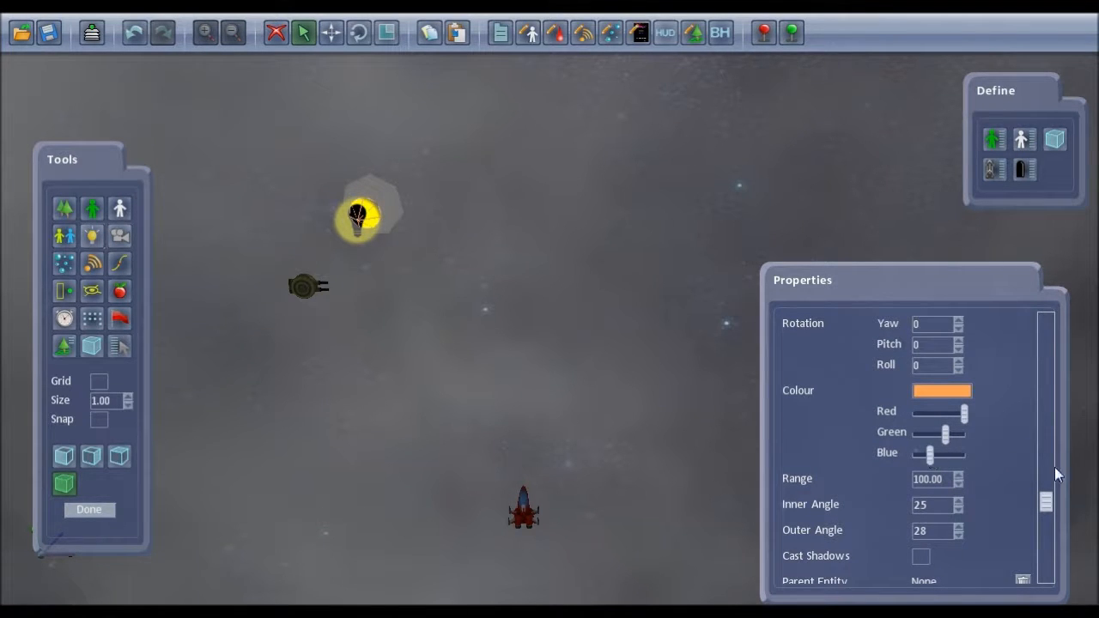
Attach the spot light to the drone by setting its parent entity to NPC_1 and its tag to Gun 2.
left_click_drag(1046, 506, 1047, 586)
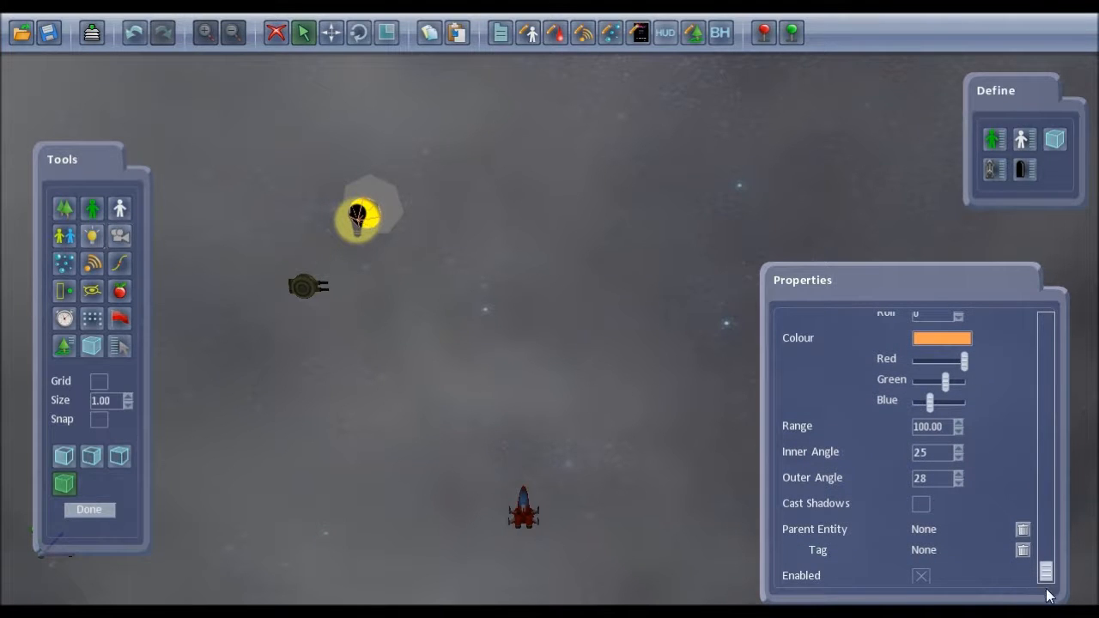
left_click(926, 528)
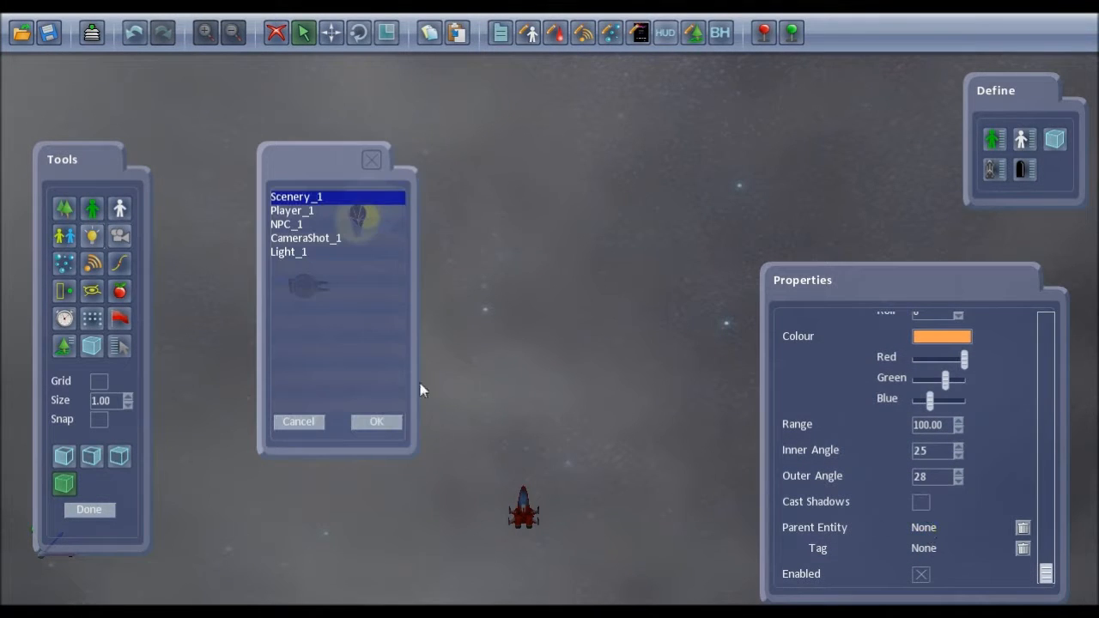
left_click(330, 225)
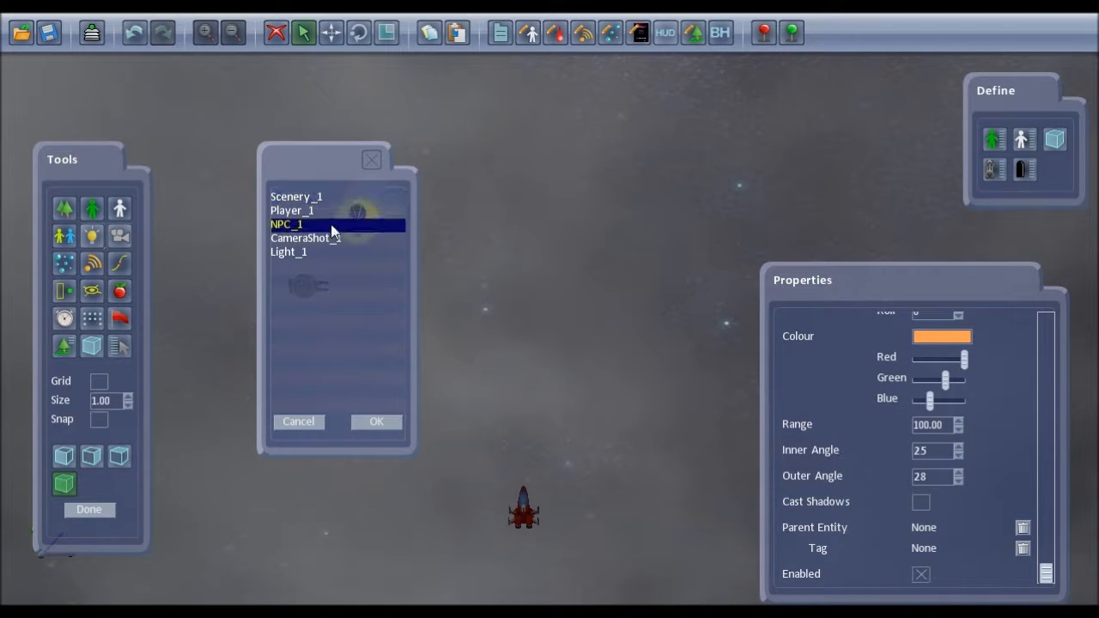
left_click(378, 425)
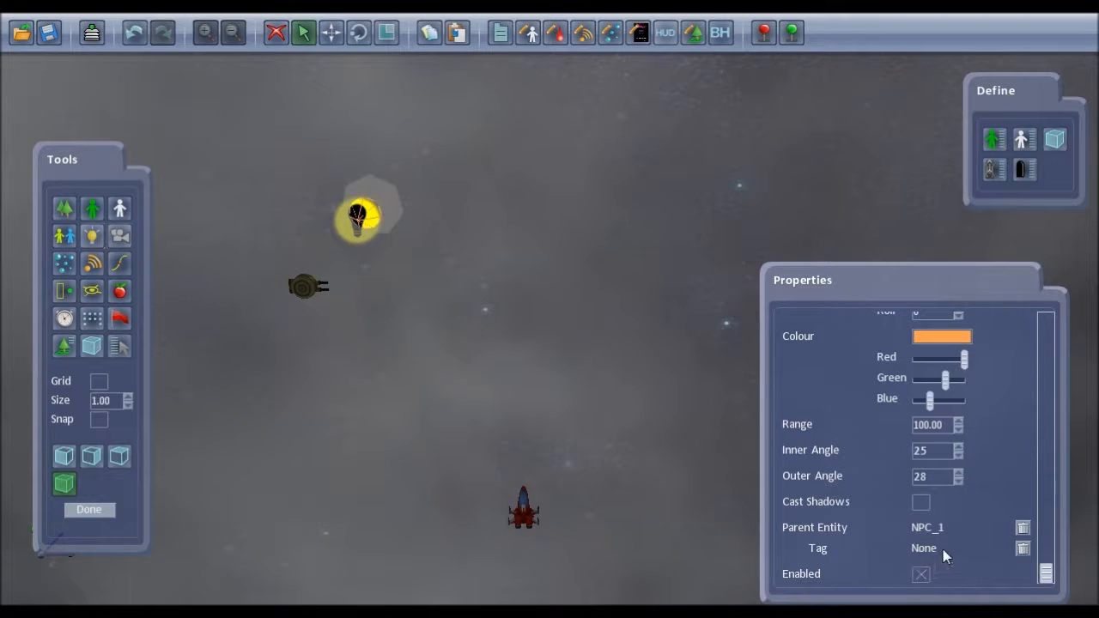
left_click(915, 549)
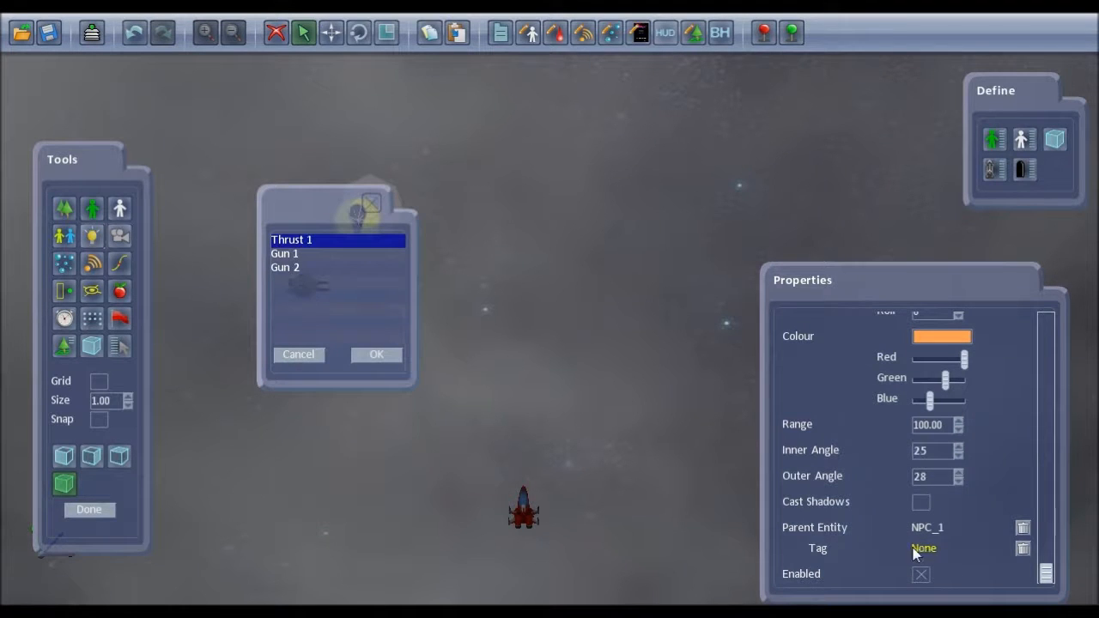
left_click(334, 268)
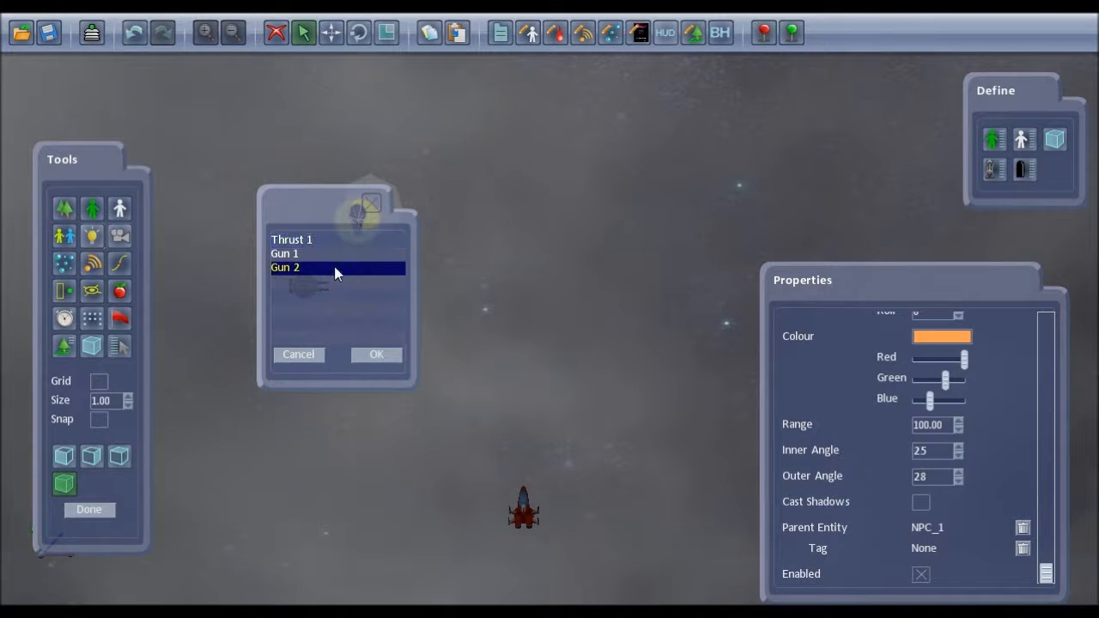
left_click(378, 354)
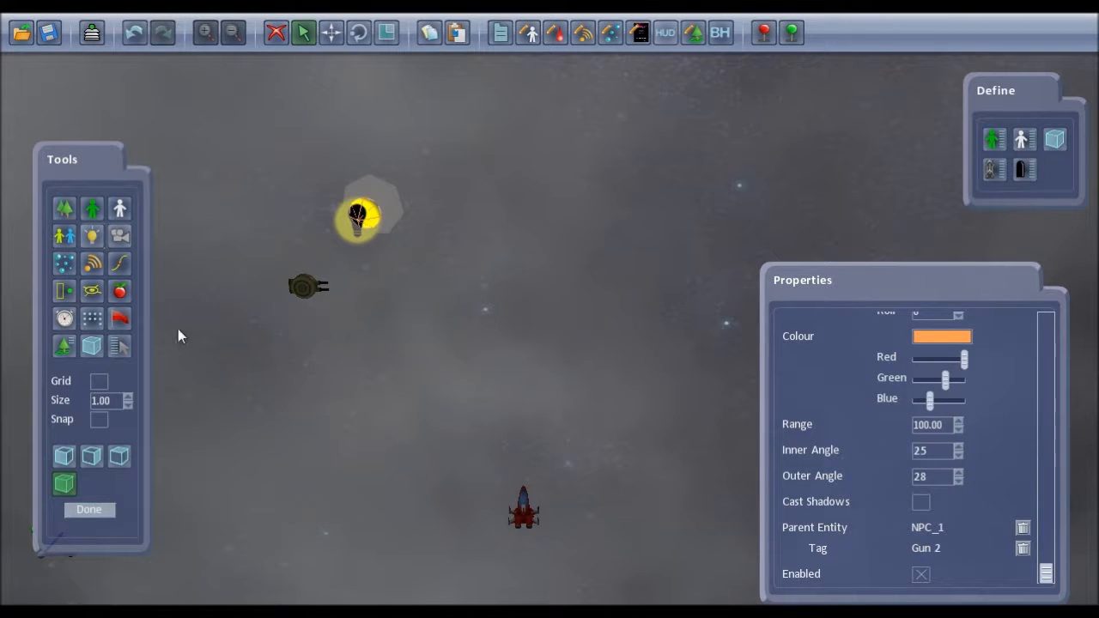
Darken the level by lowering its ambient intensity, and test the game to check the drone's spot light.
left_click(92, 346)
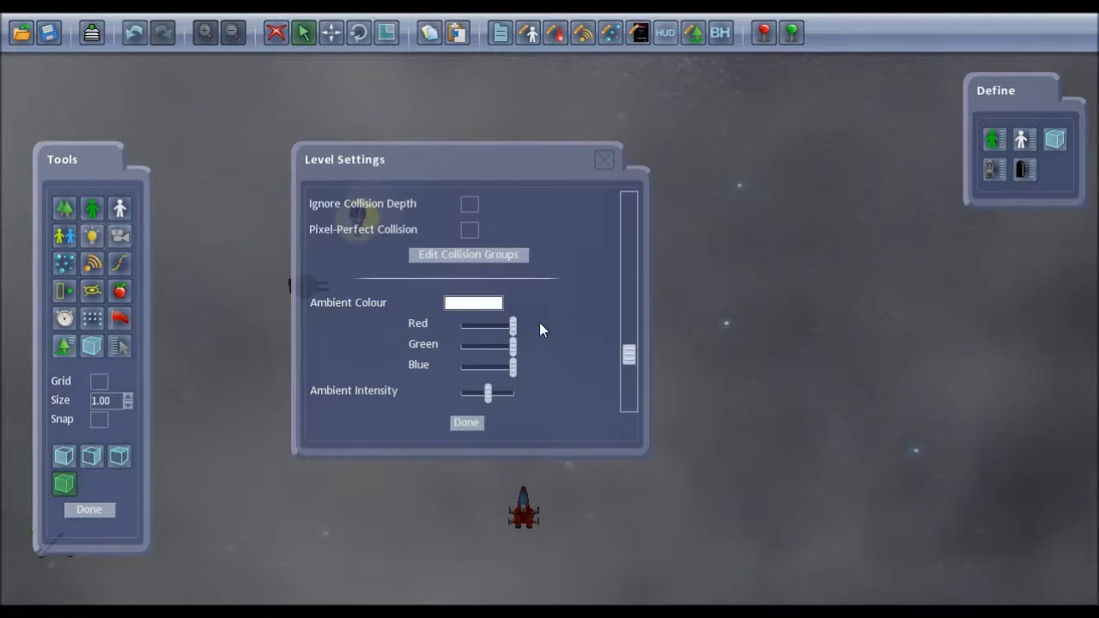
left_click(468, 391)
left_click(467, 422)
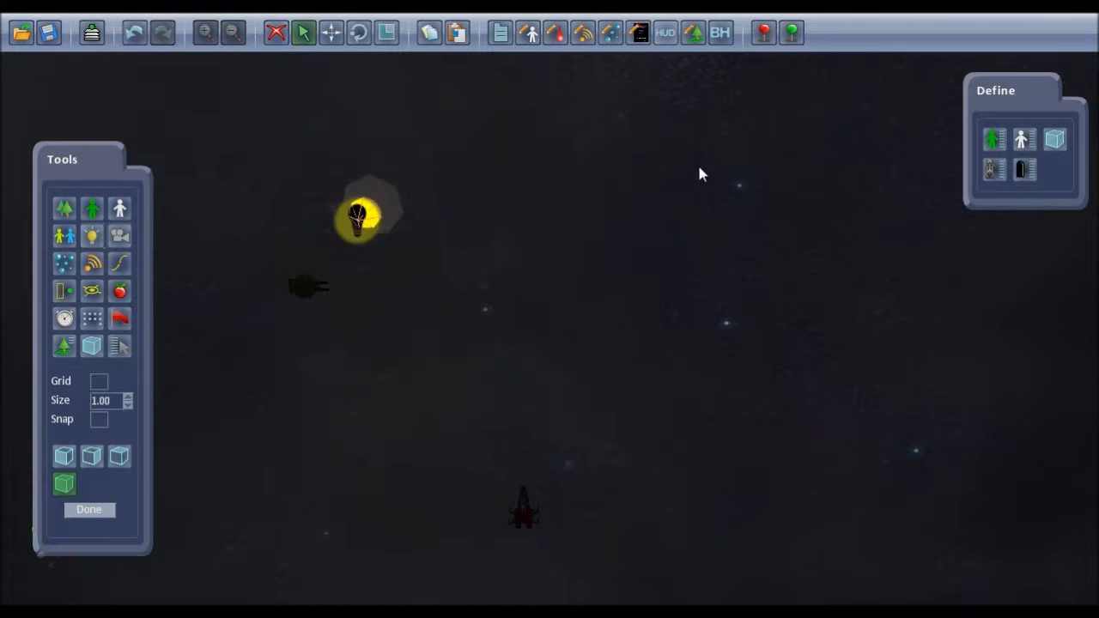
left_click(764, 33)
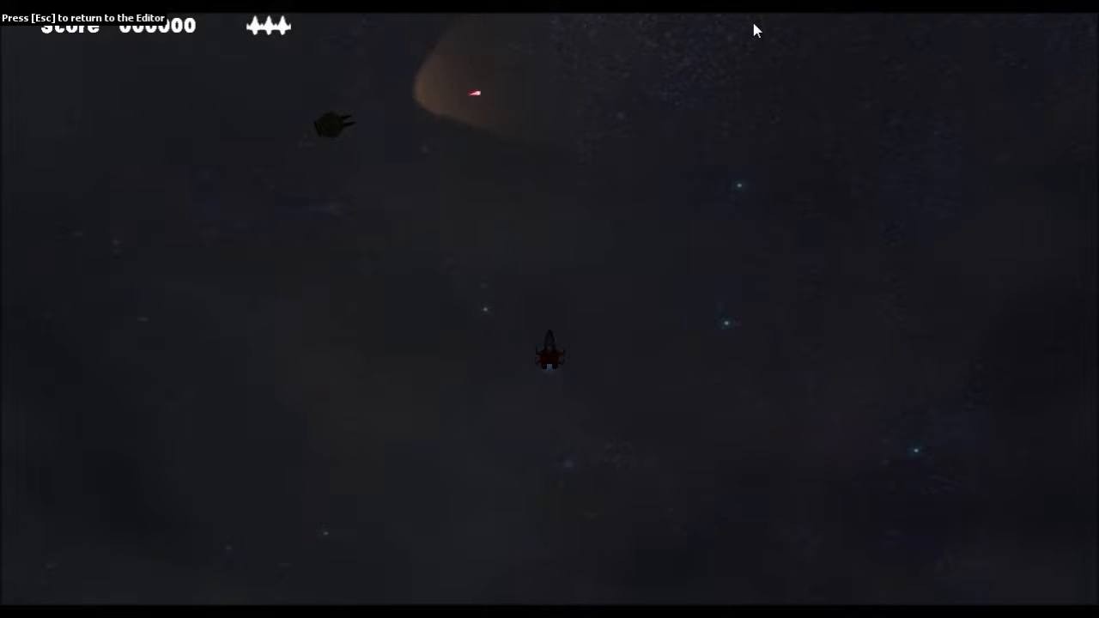
key("Escape")
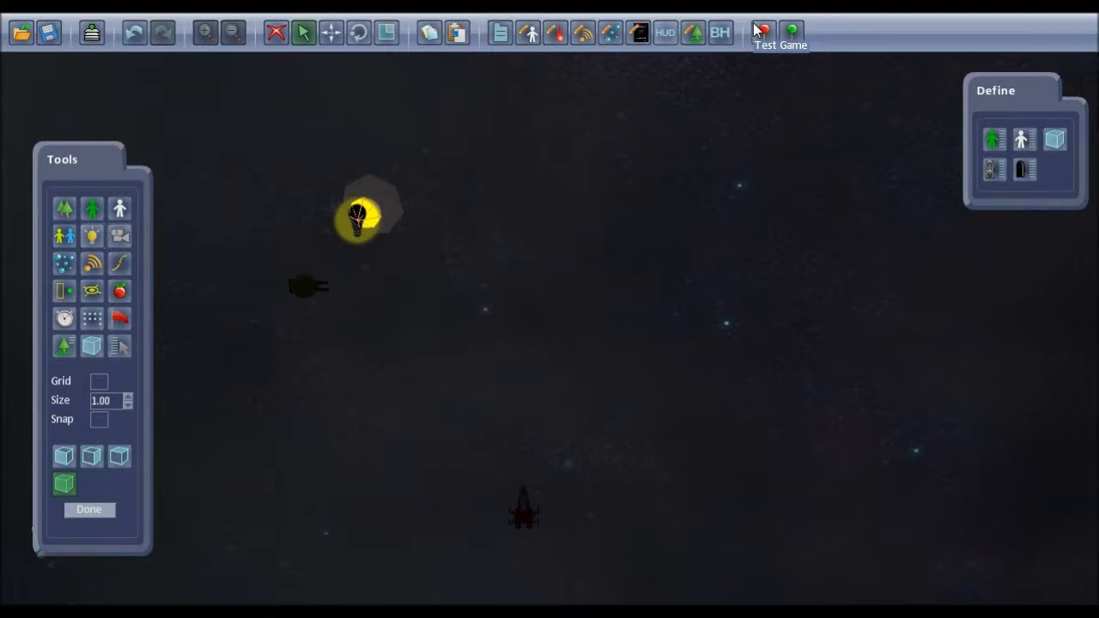
Set the drone spot light's range to 400 and recolour it light blue by raising its blue component to maximum and reducing its red.
left_click(359, 220)
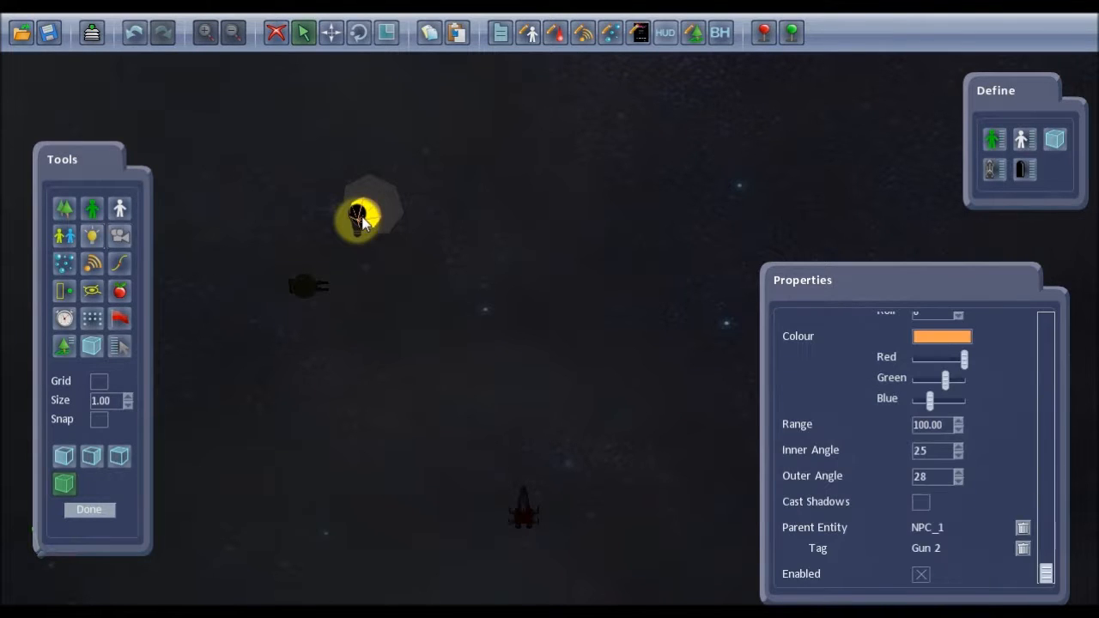
left_click(942, 424)
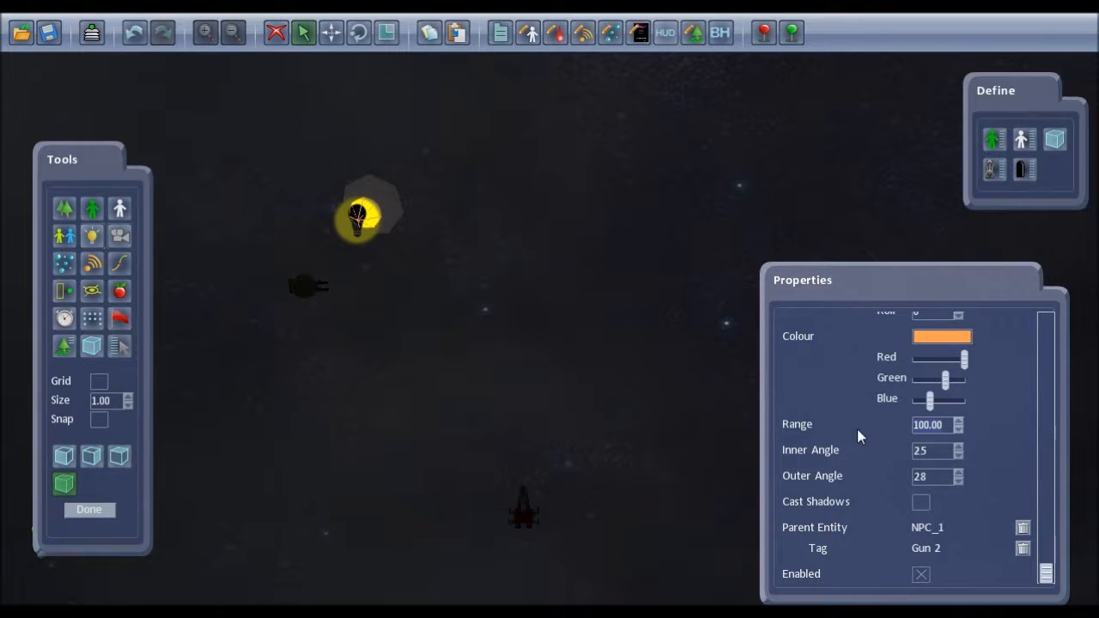
type("400")
key("Return")
left_click_drag(932, 403, 988, 403)
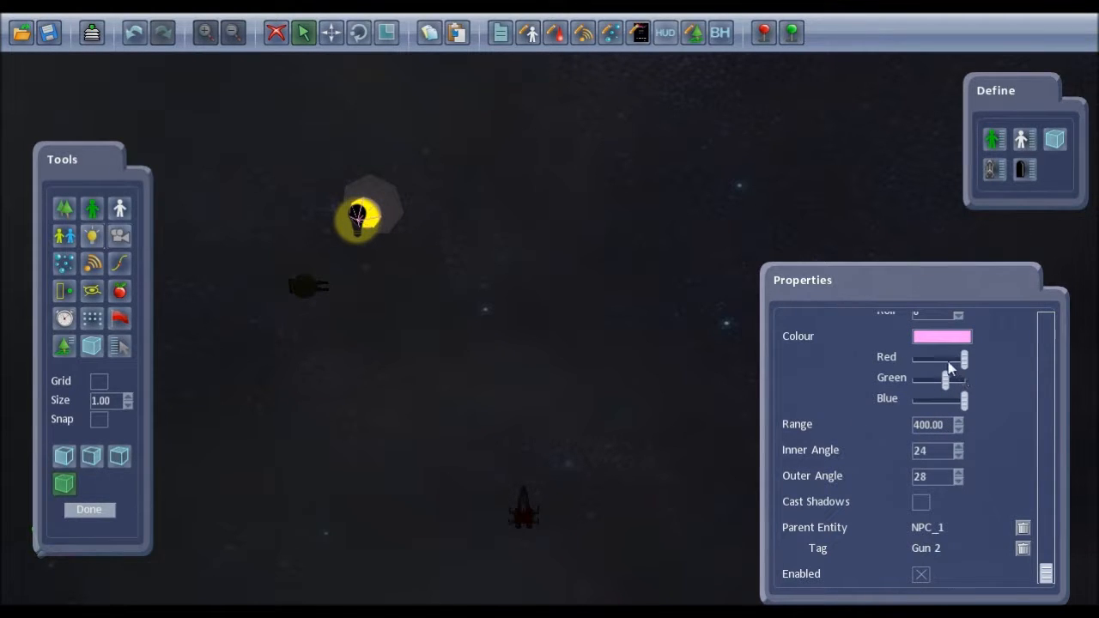
left_click_drag(965, 359, 942, 360)
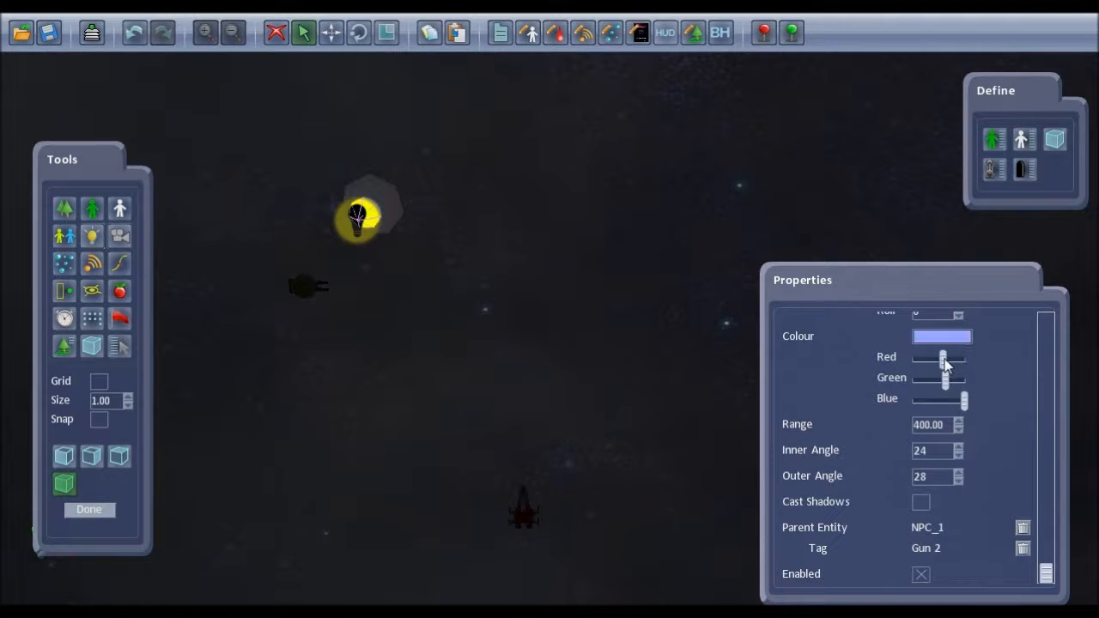
Test the game, flying the ship up towards the drone to check the spot light's new range and colour, and return to editing.
left_click(764, 32)
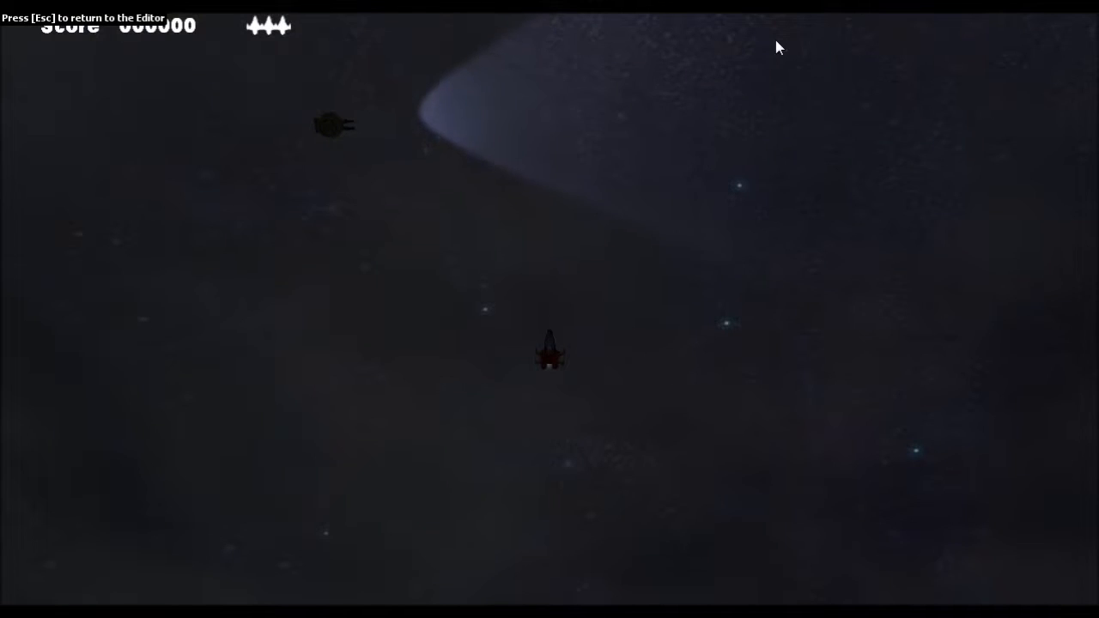
key("Up")
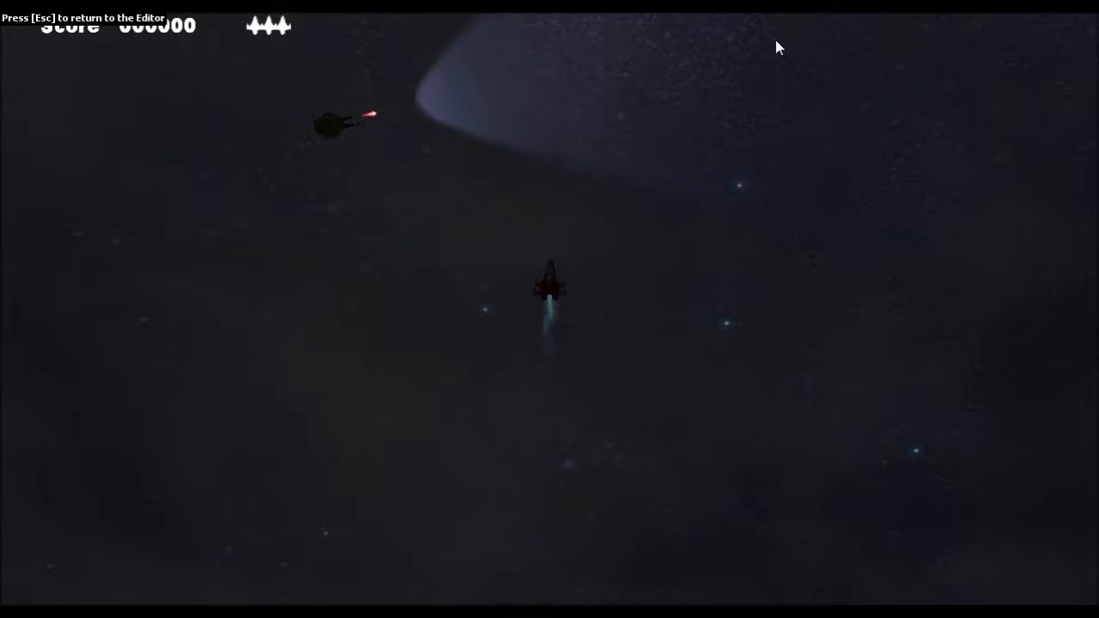
key("Up")
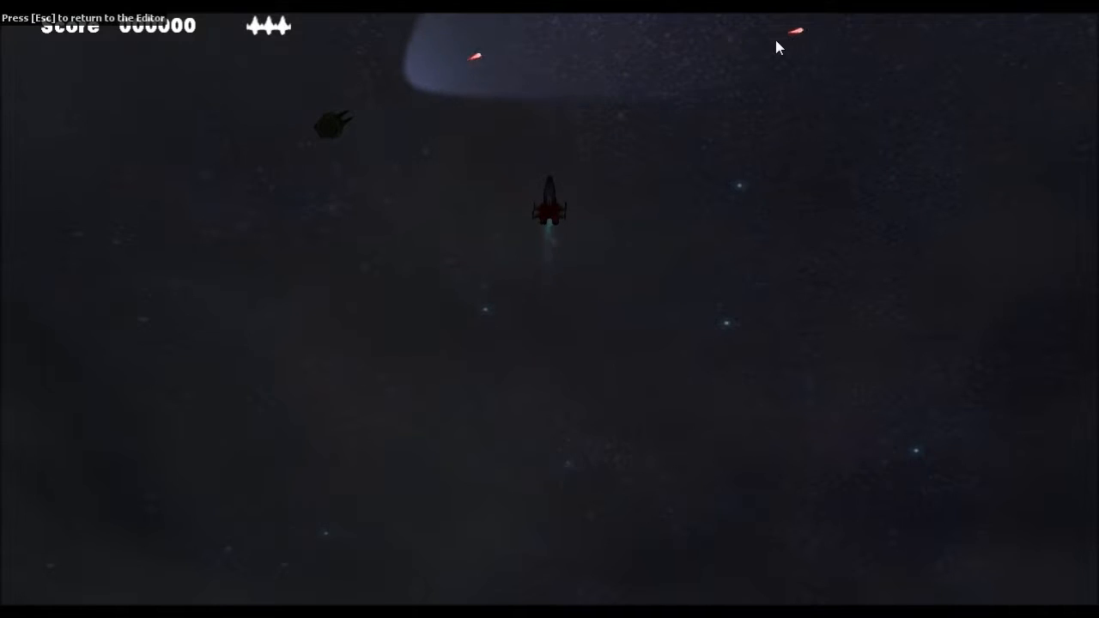
key("Escape")
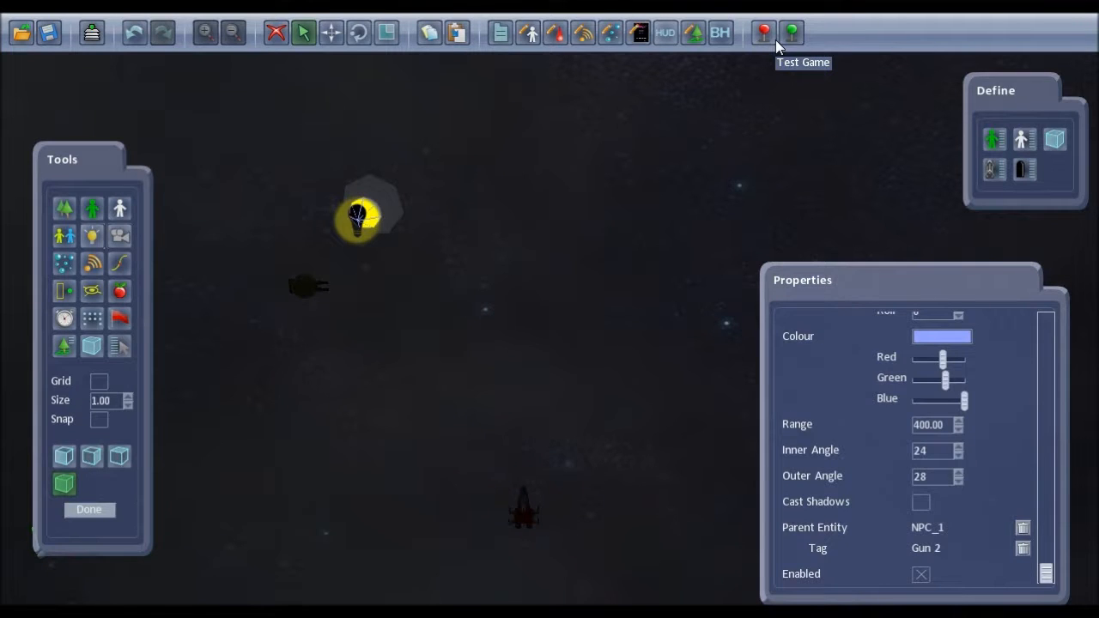
Limit the drone's Fire AI to a min angle of -20, a max angle of 20 and a proximity of 200.
left_click(305, 288)
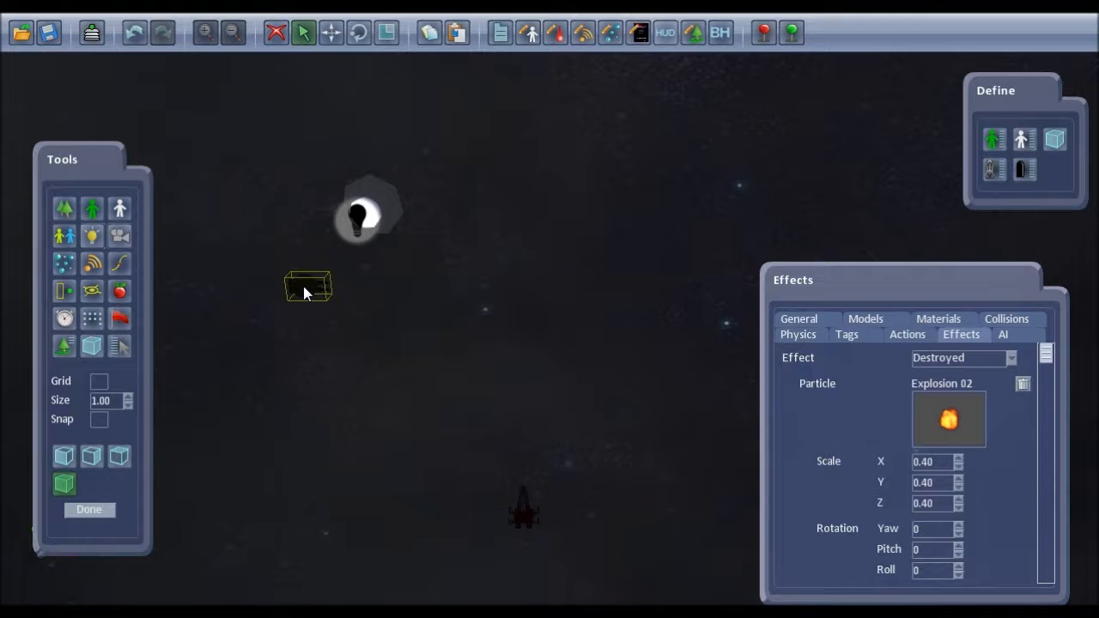
left_click(1005, 335)
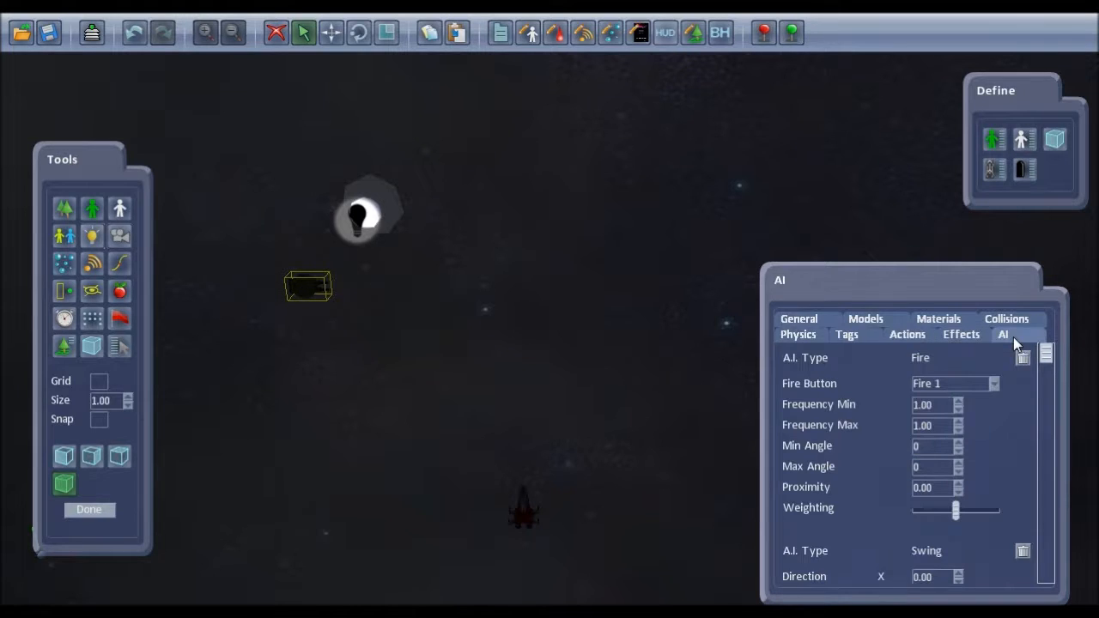
left_click(928, 447)
key("BackSpace")
type("-20")
left_click(929, 468)
key("BackSpace")
type("20")
left_click(935, 489)
type("200")
Test the game by moving the ship in and out of the drone's light beam to check its firing limits.
left_click(765, 34)
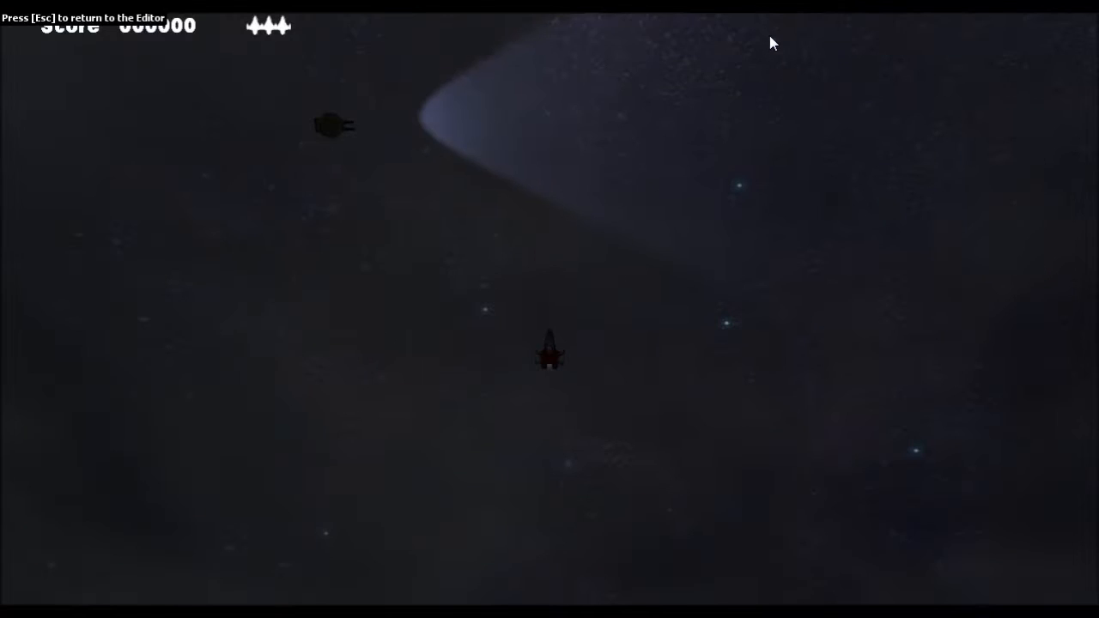
key("Up")
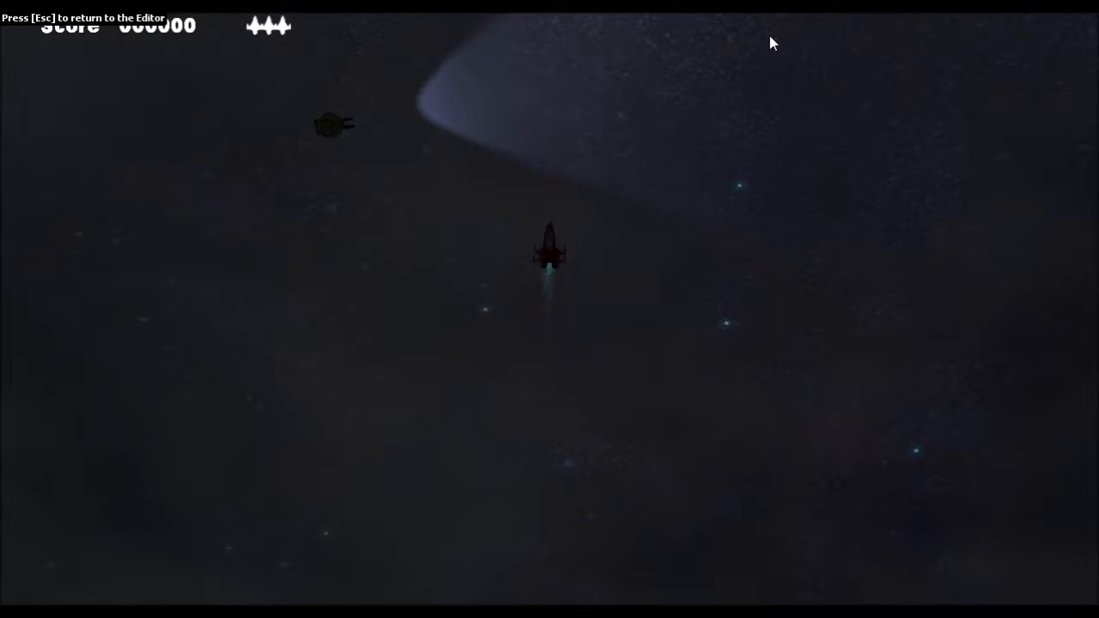
key("Up")
key("Down")
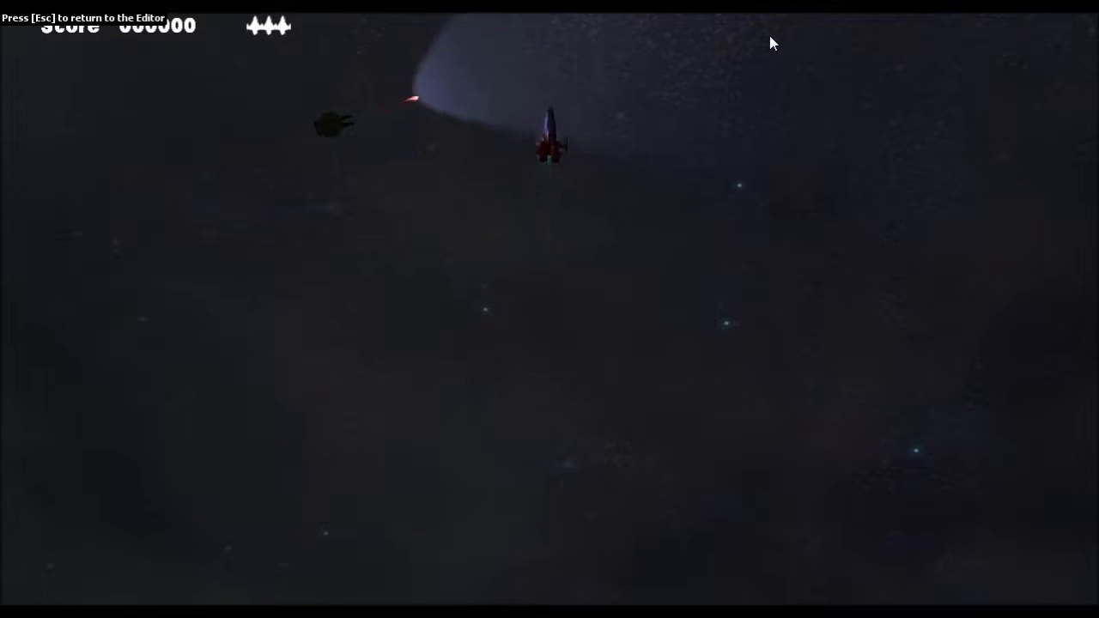
key("Up")
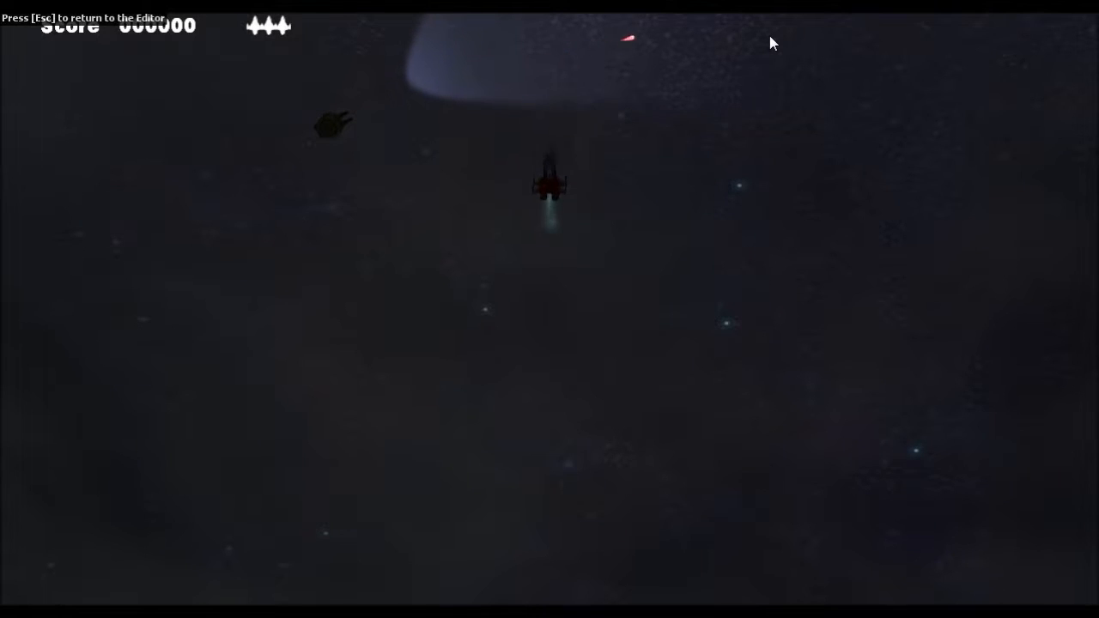
key("Down")
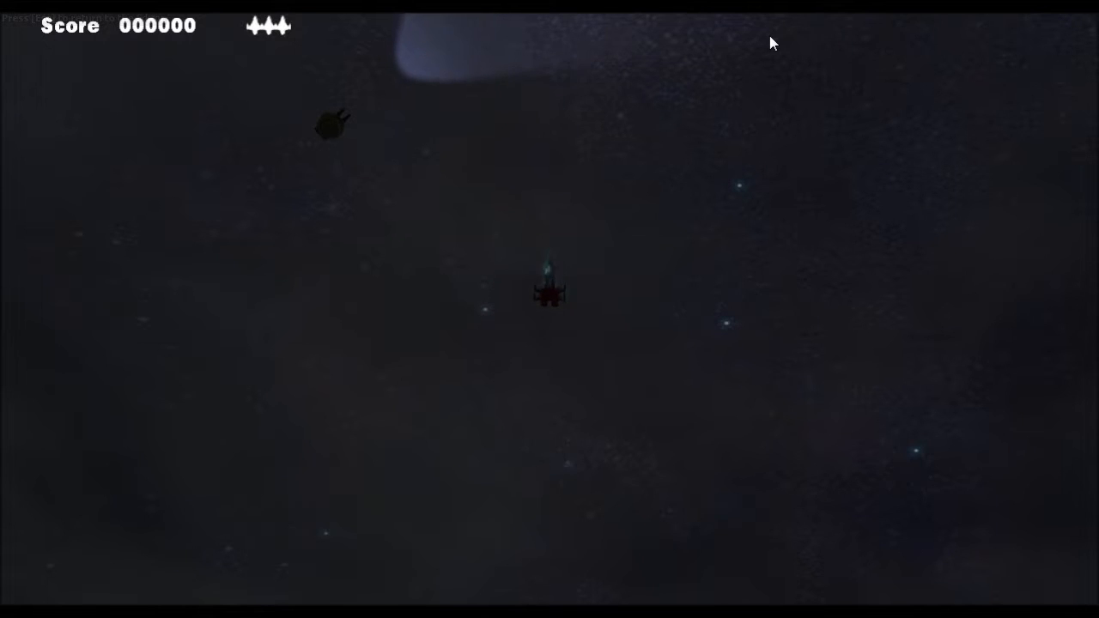
key("Up")
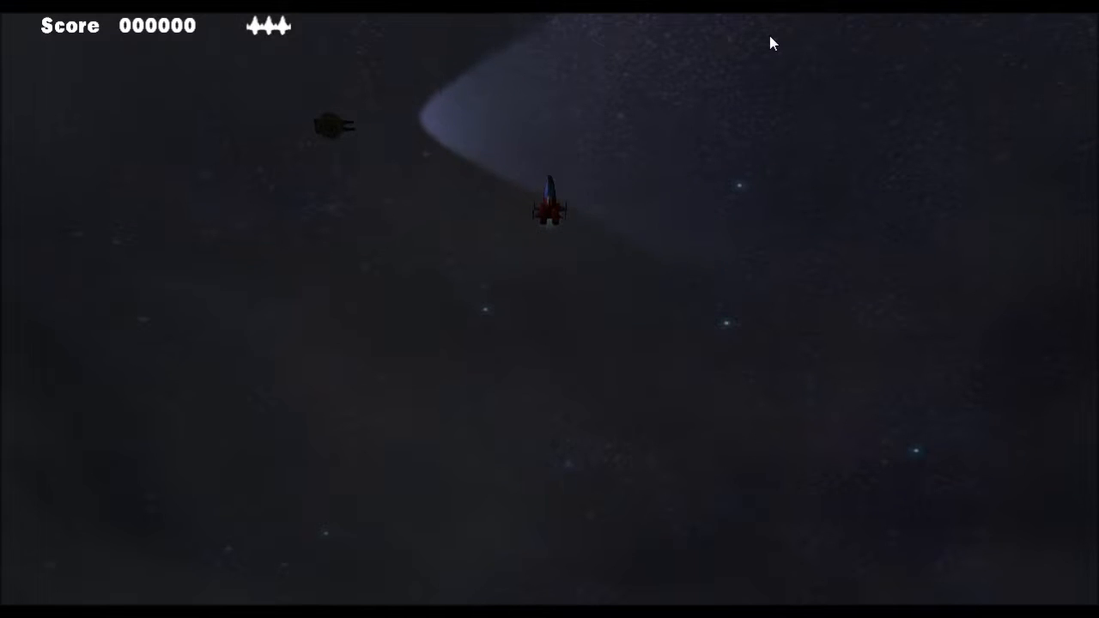
key("Escape")
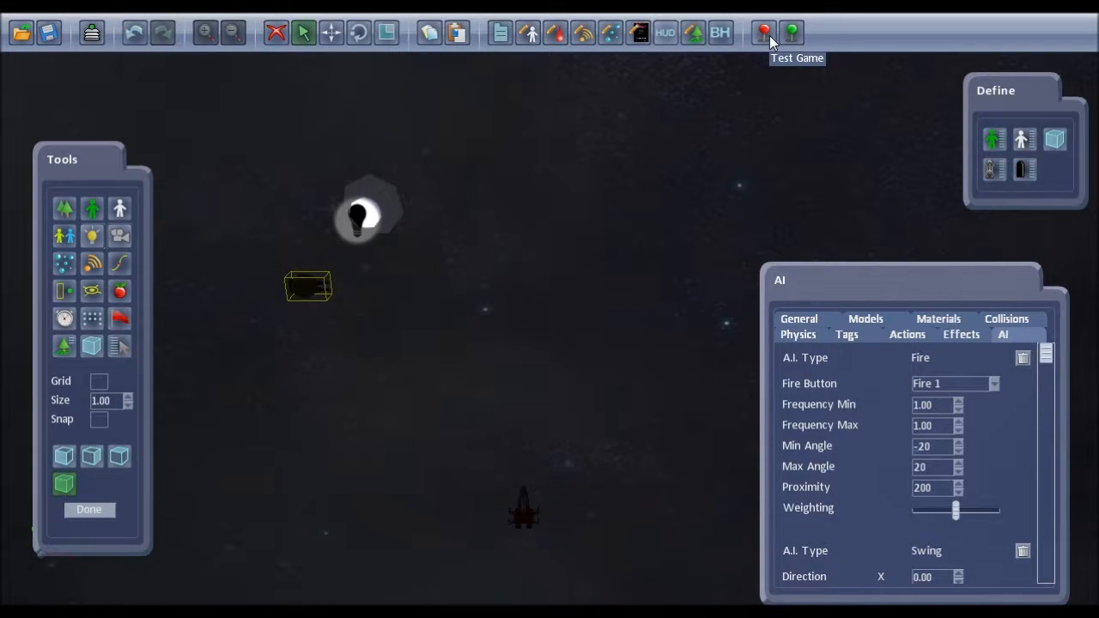
Change the weapon definition in the drone's Weapon Slot 1 to Tracker Launcher.
left_click(810, 325)
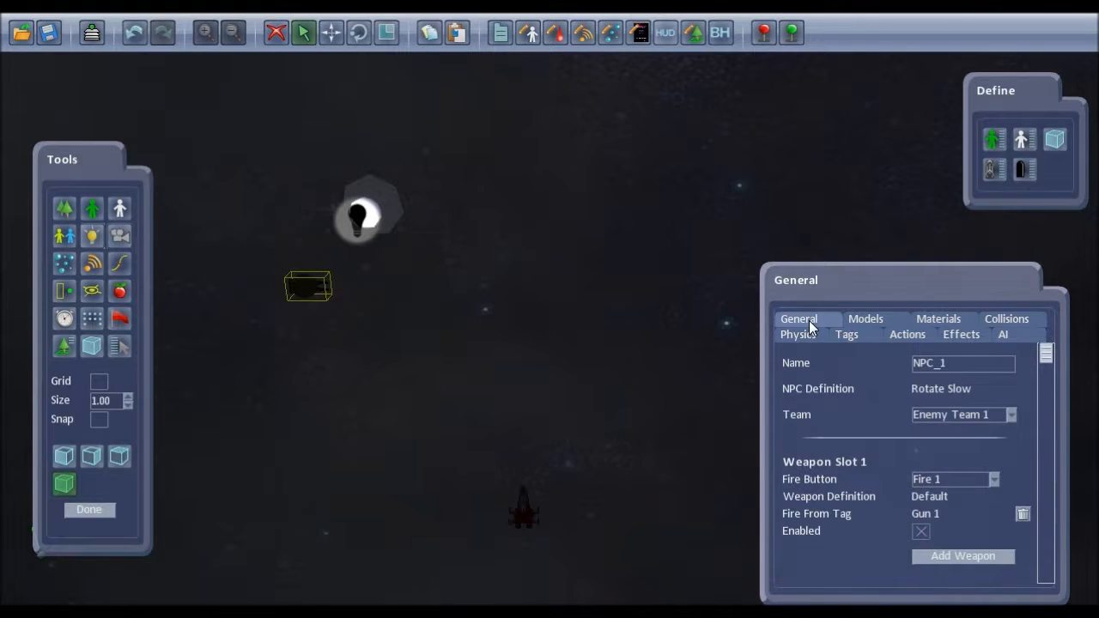
left_click(929, 498)
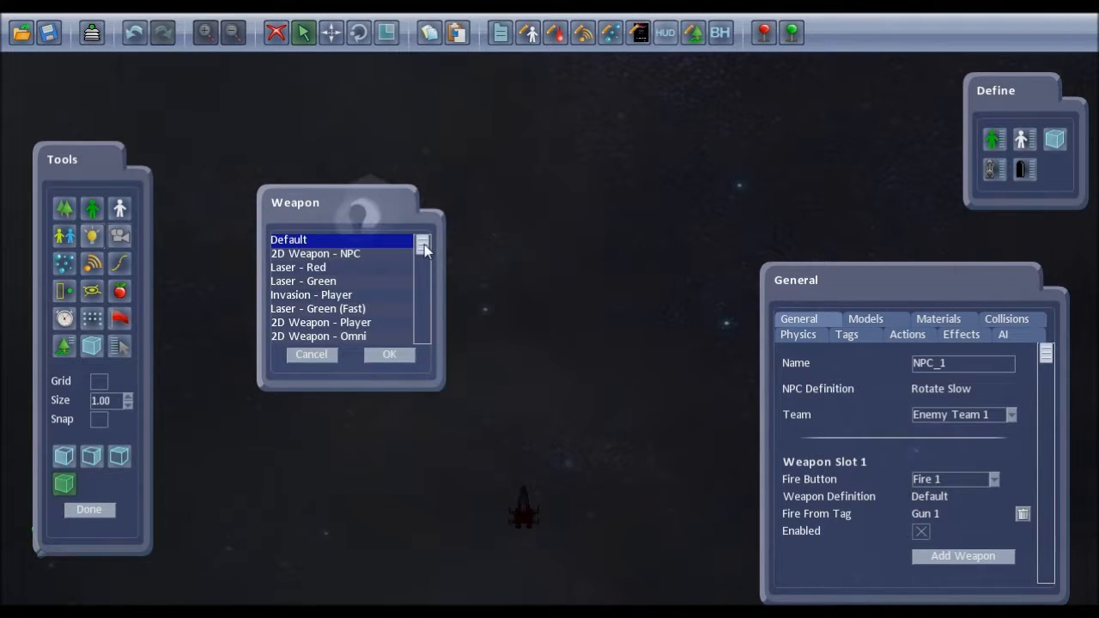
left_click_drag(424, 246, 432, 303)
left_click(335, 297)
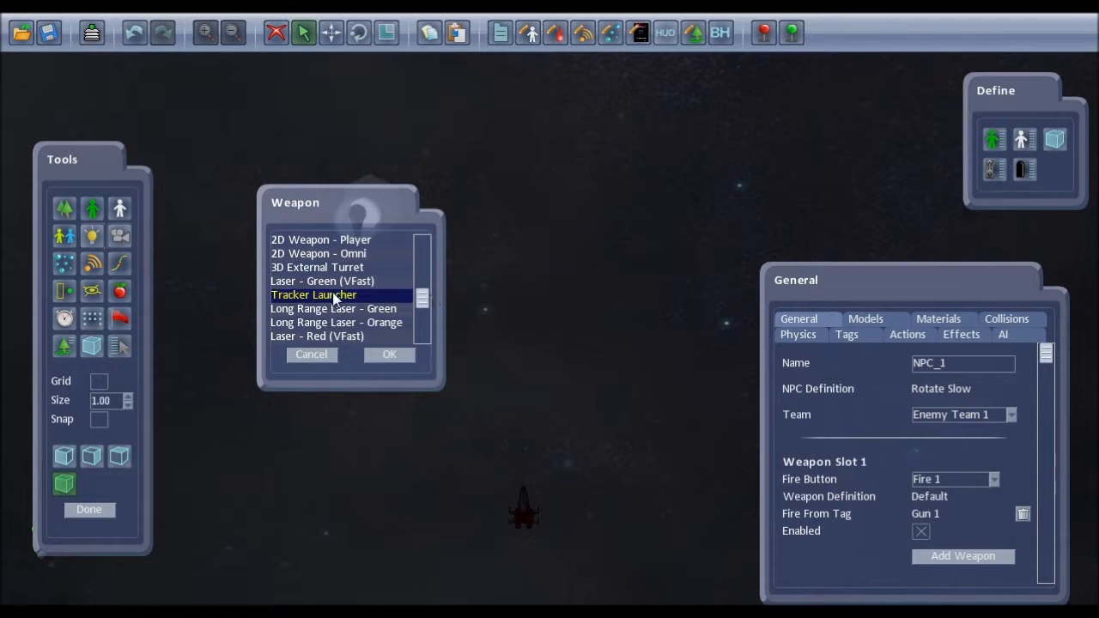
left_click(383, 357)
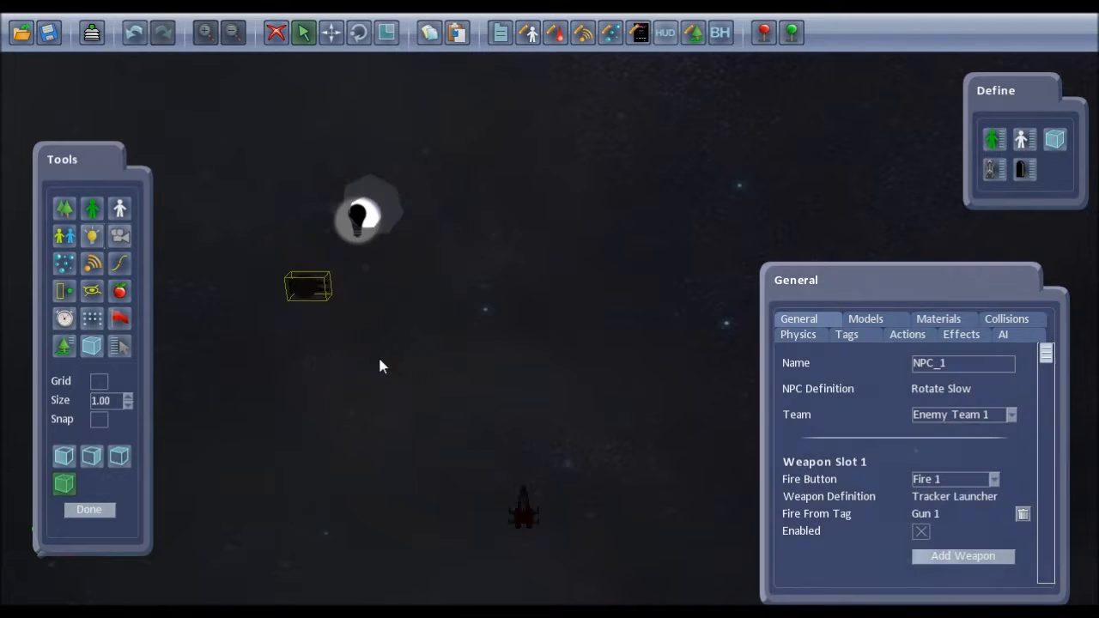
Test the Tracker Launcher in the game by flying the ship into the drone's beam and moving away.
left_click(787, 24)
key("Up")
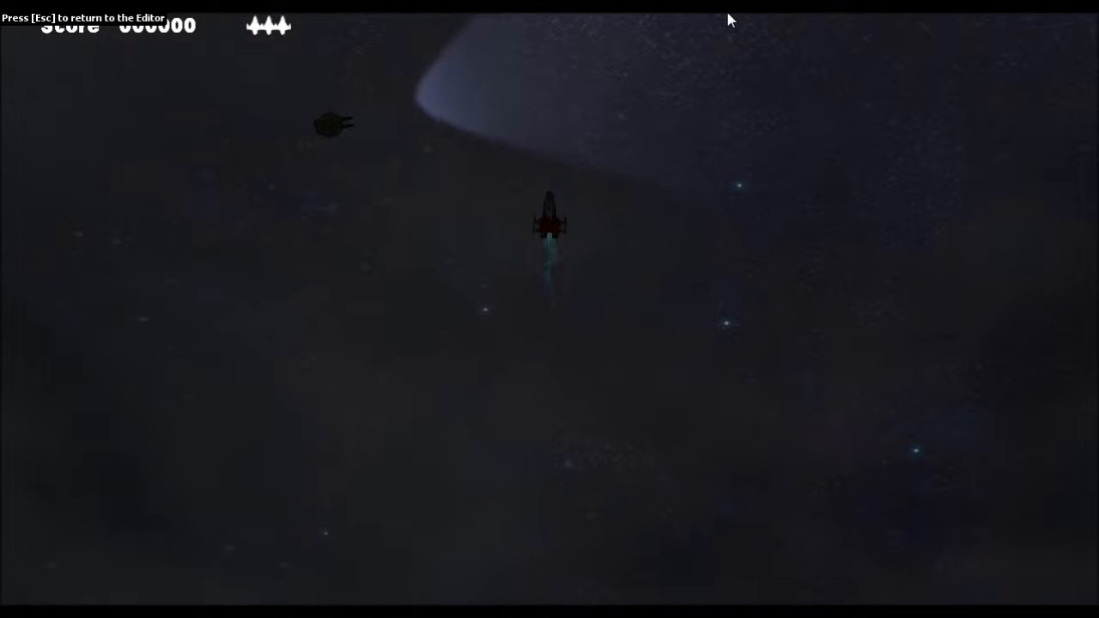
key("Up")
key("Right")
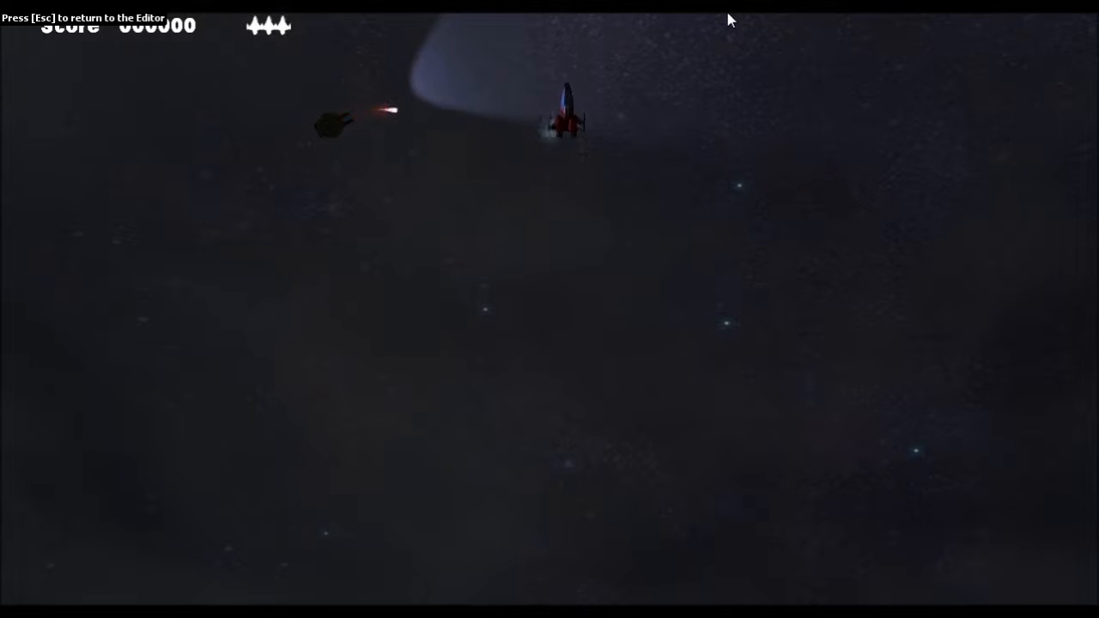
key("Down")
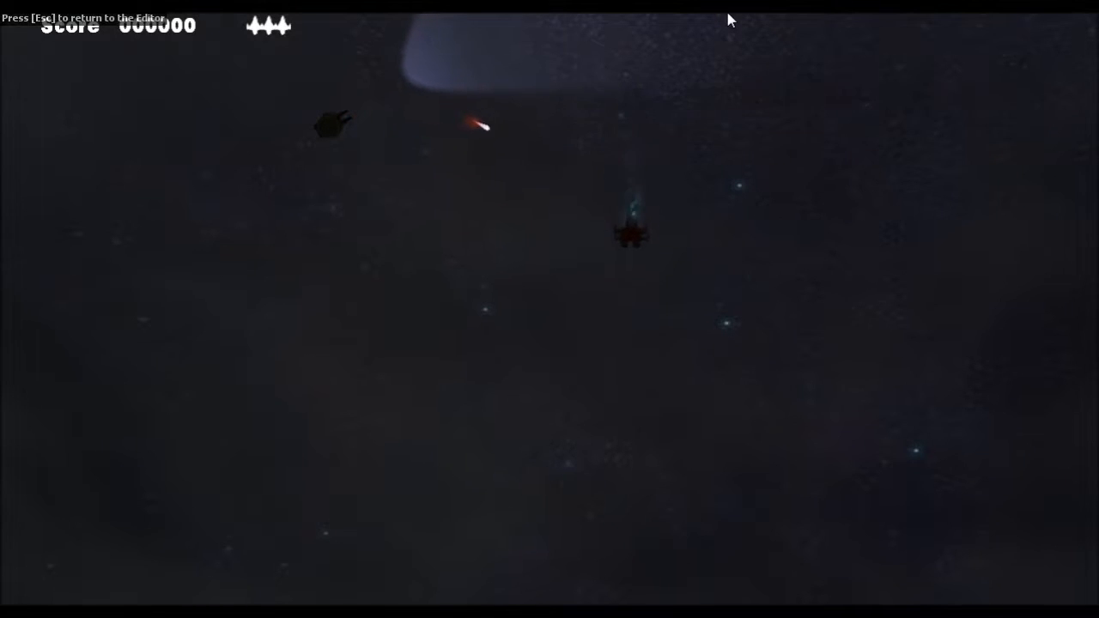
key("Escape")
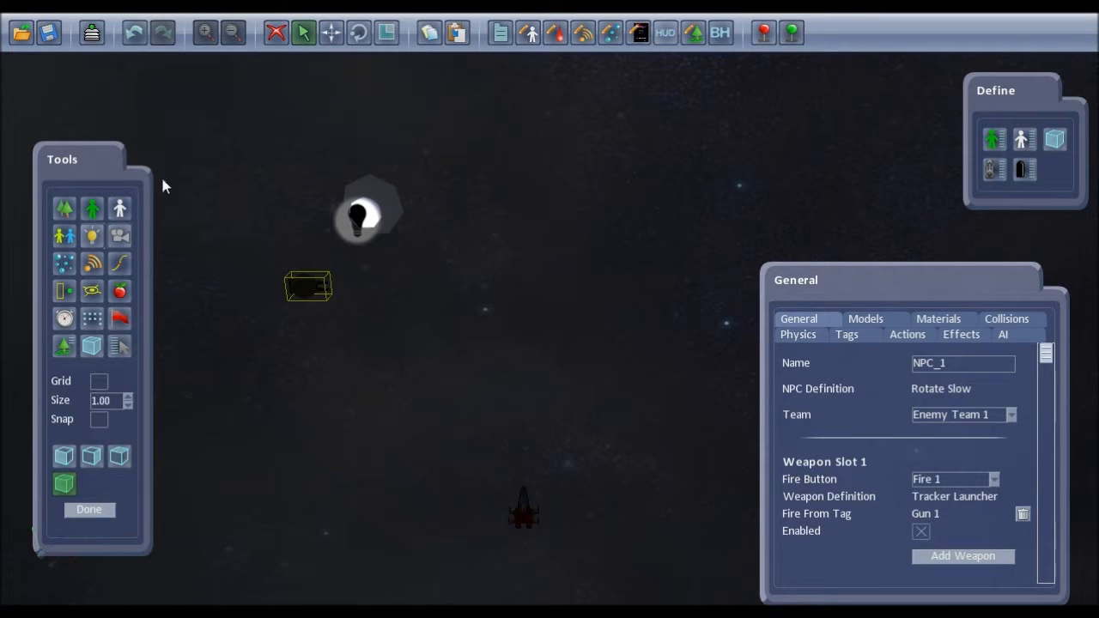
Make CameraShot_1 follow the player by setting both its movement style and its tracking style to Follow.
left_click(121, 352)
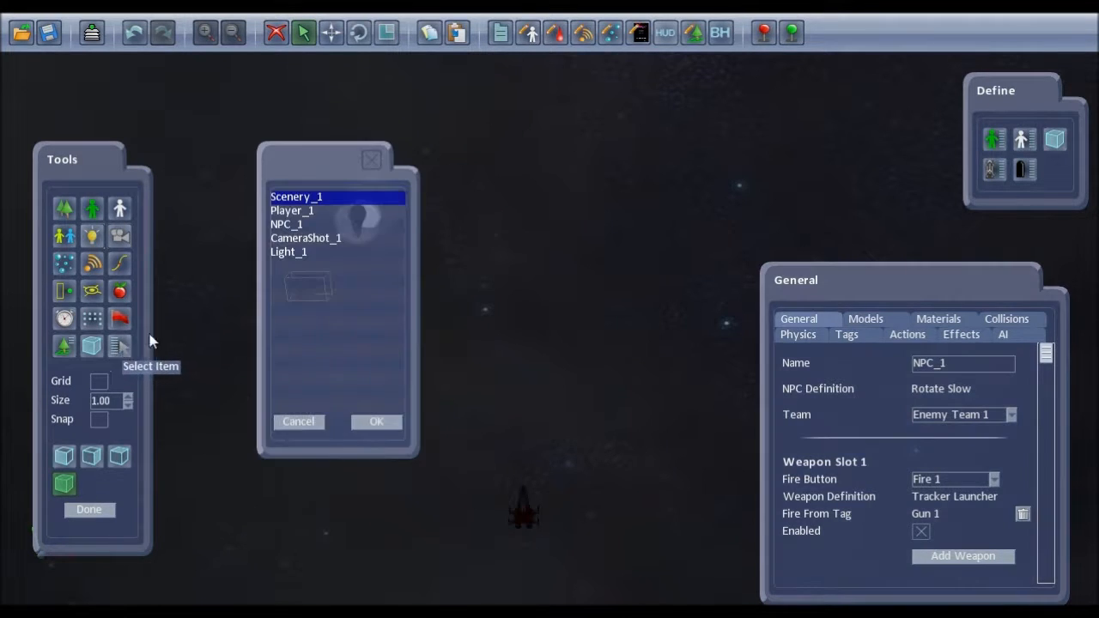
left_click(311, 239)
left_click(378, 422)
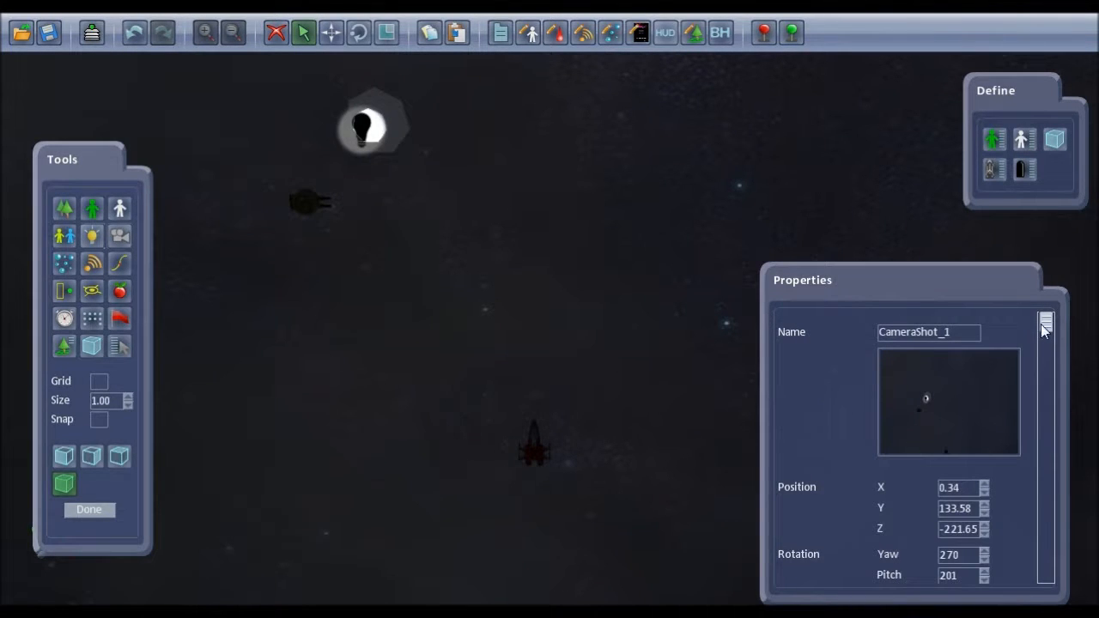
left_click_drag(1043, 327, 1048, 475)
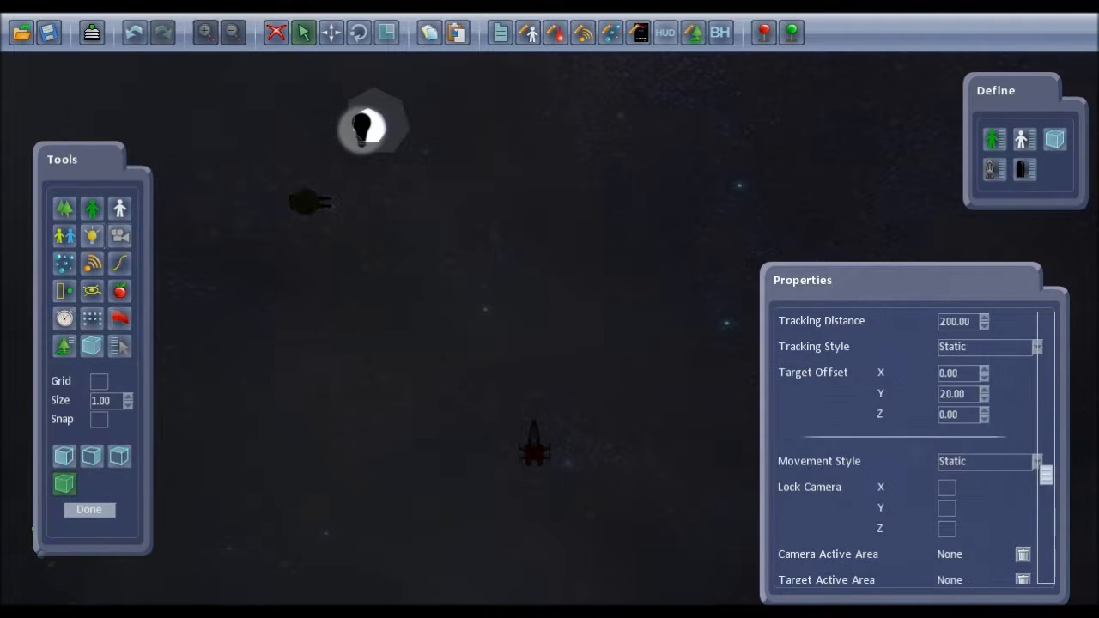
left_click(1034, 462)
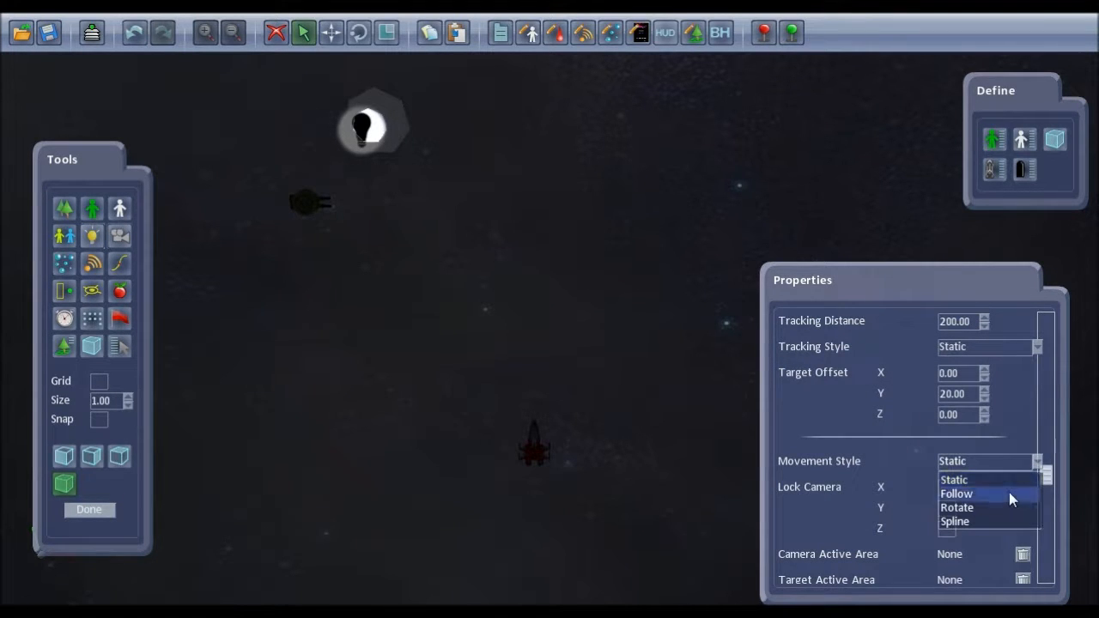
left_click(1009, 494)
left_click(1036, 345)
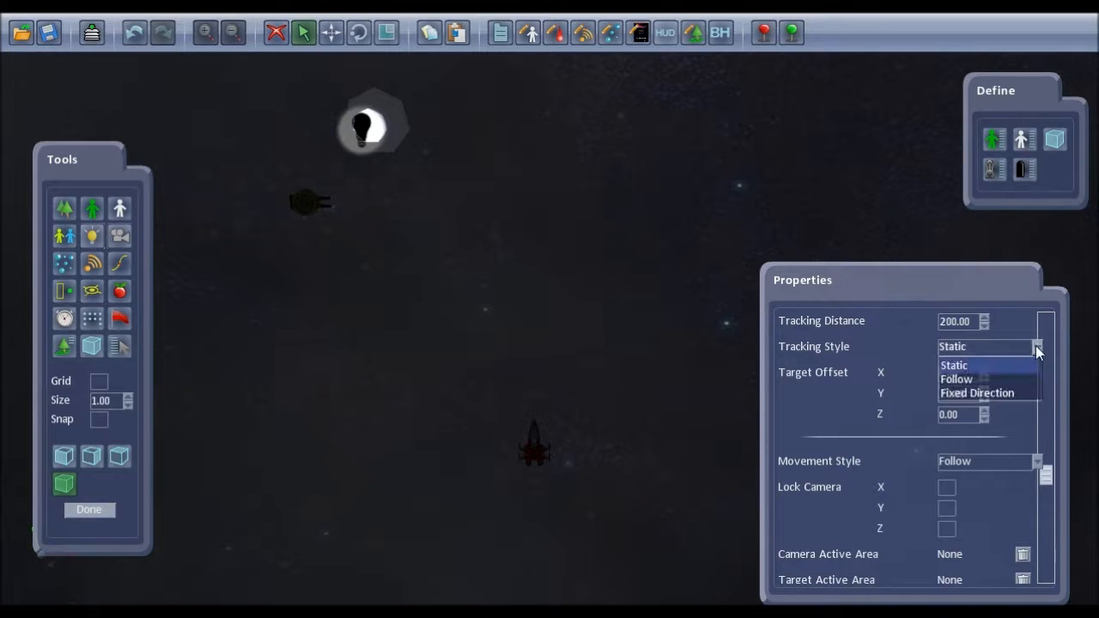
left_click(1016, 383)
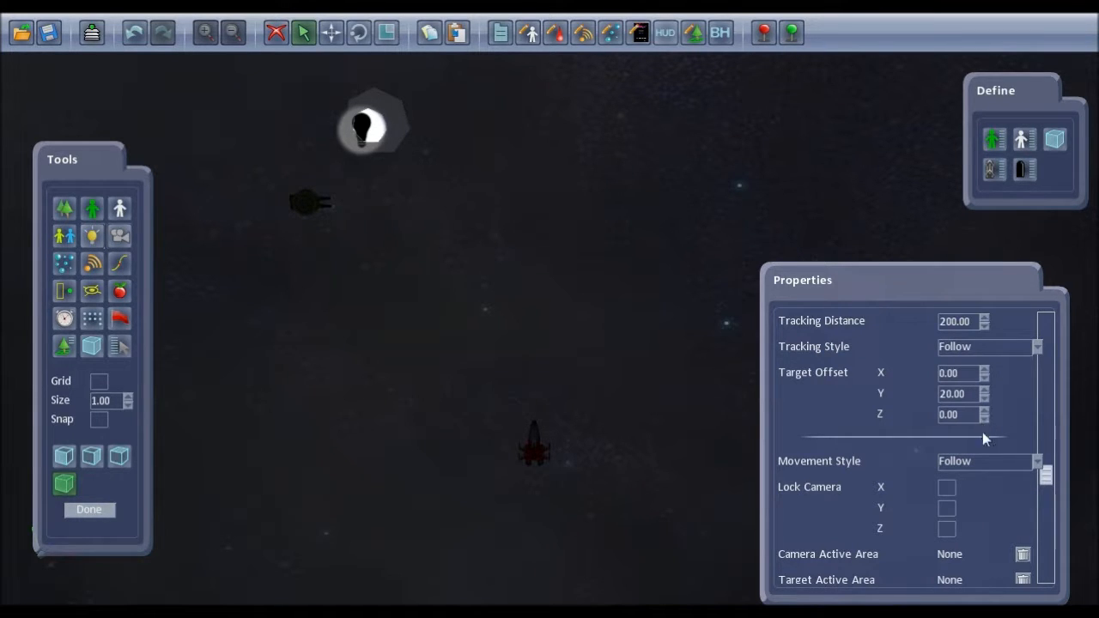
scroll(973, 429, "up", 1)
scroll(973, 427, "up", 1)
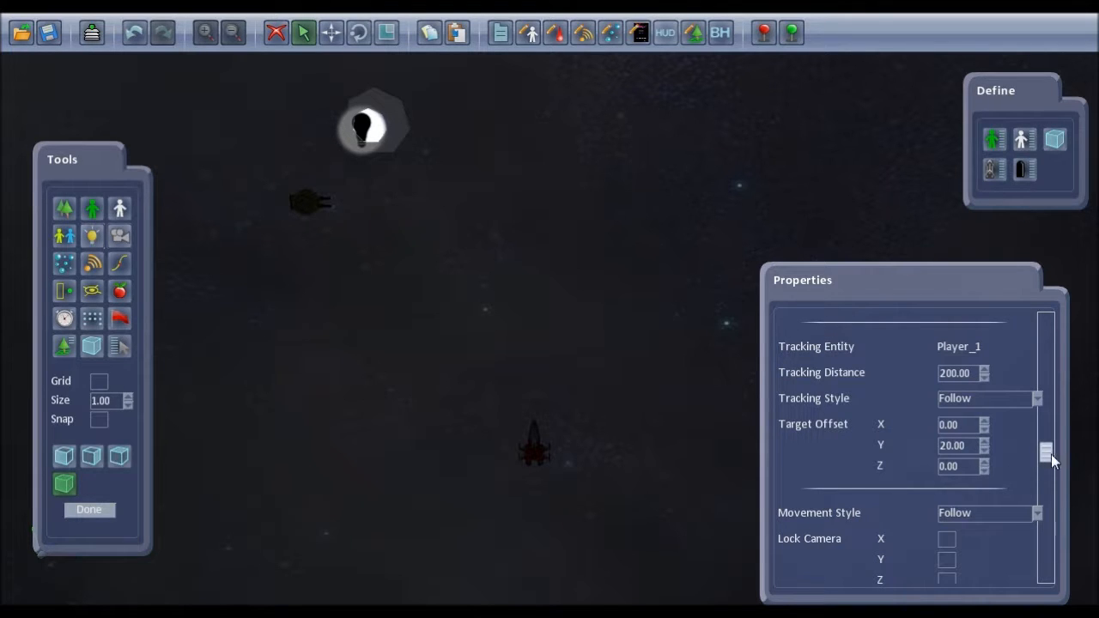
left_click_drag(1052, 455, 1065, 588)
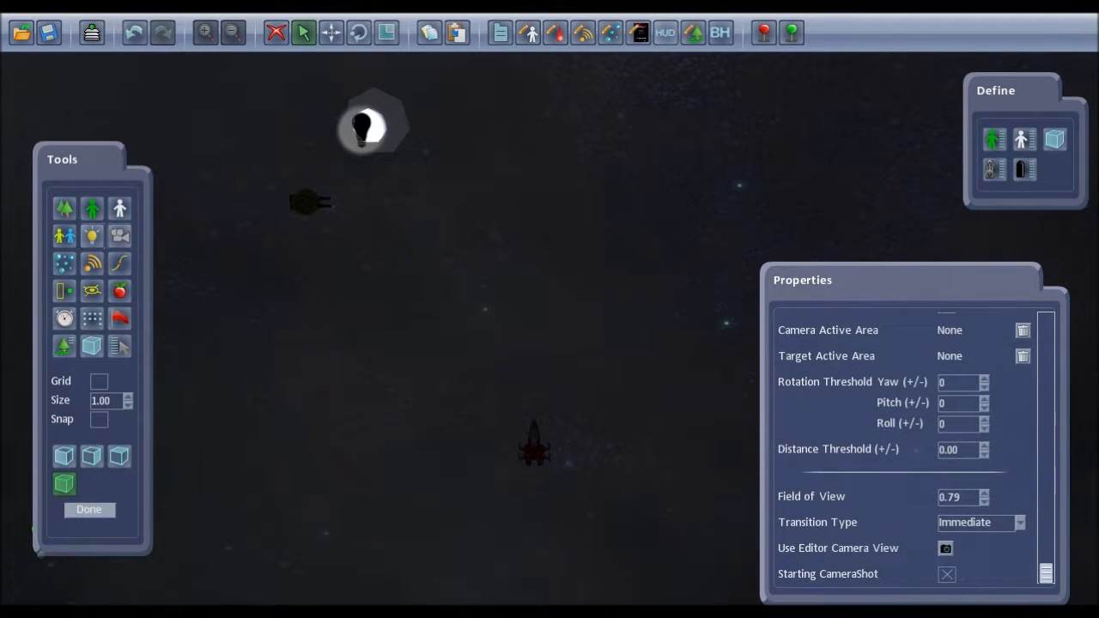
Test the following camera in the game by flying the ship up past the drone and its light beam.
left_click(766, 36)
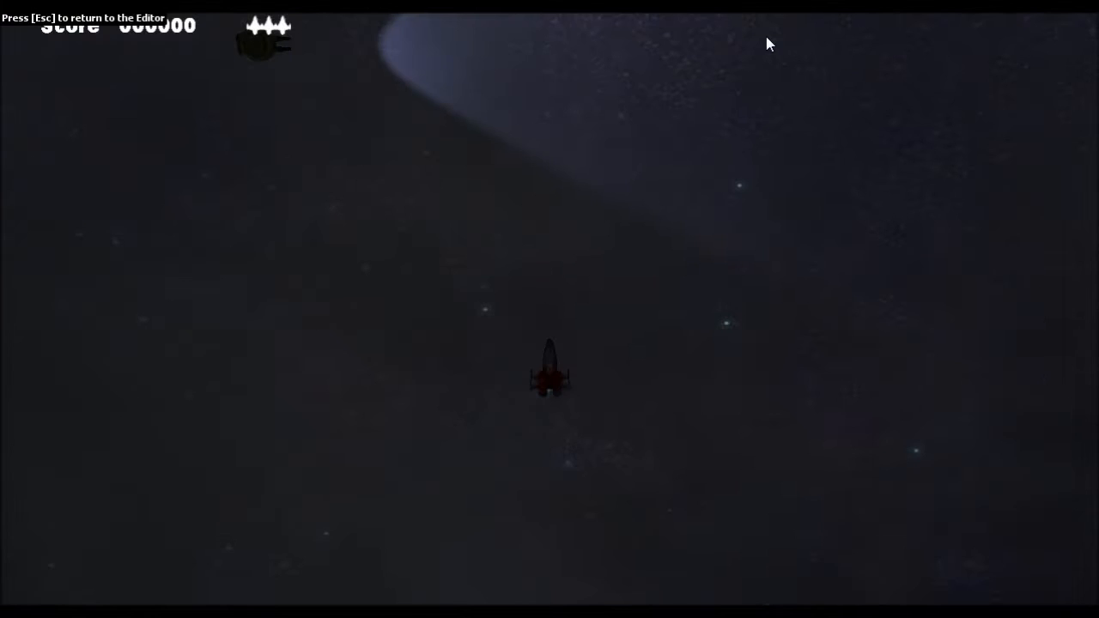
key("Up")
key("Right")
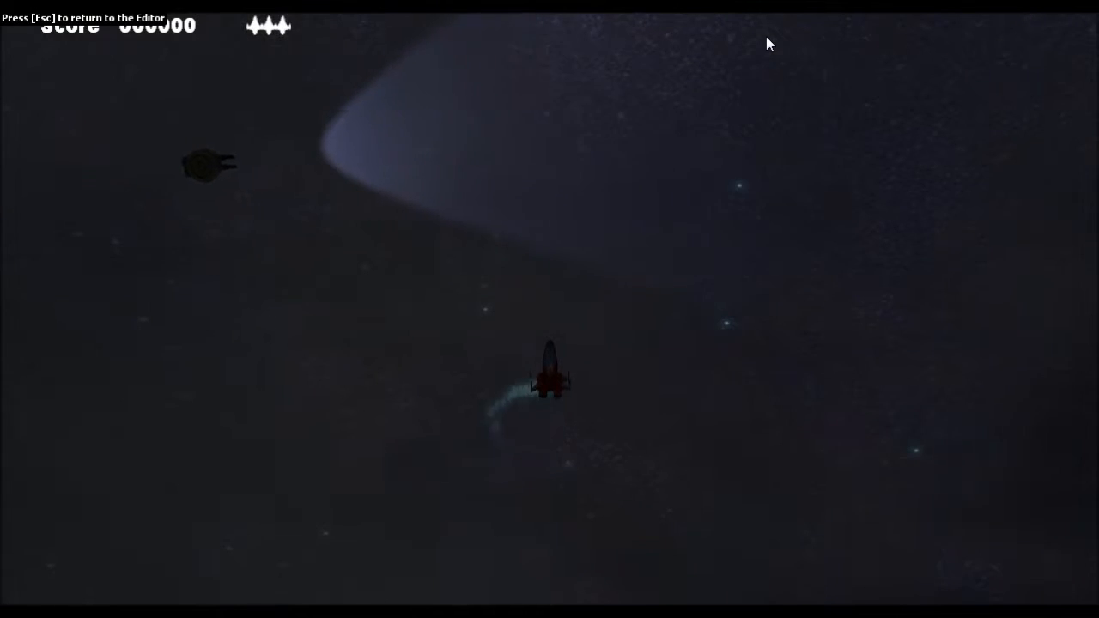
key("Up")
key("Right")
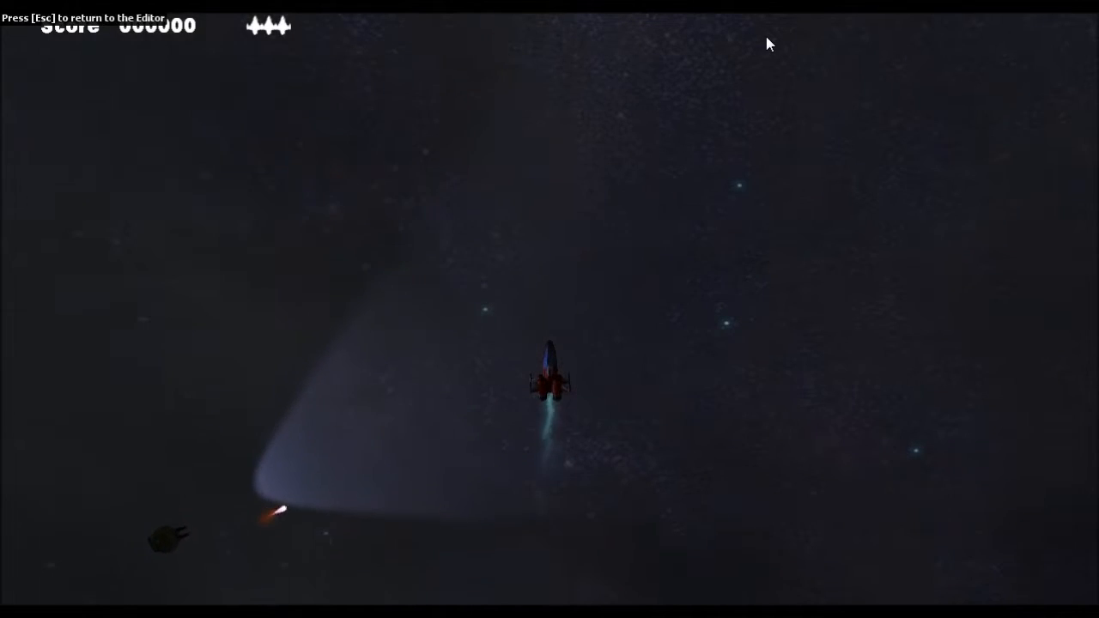
key("Left")
key("Escape")
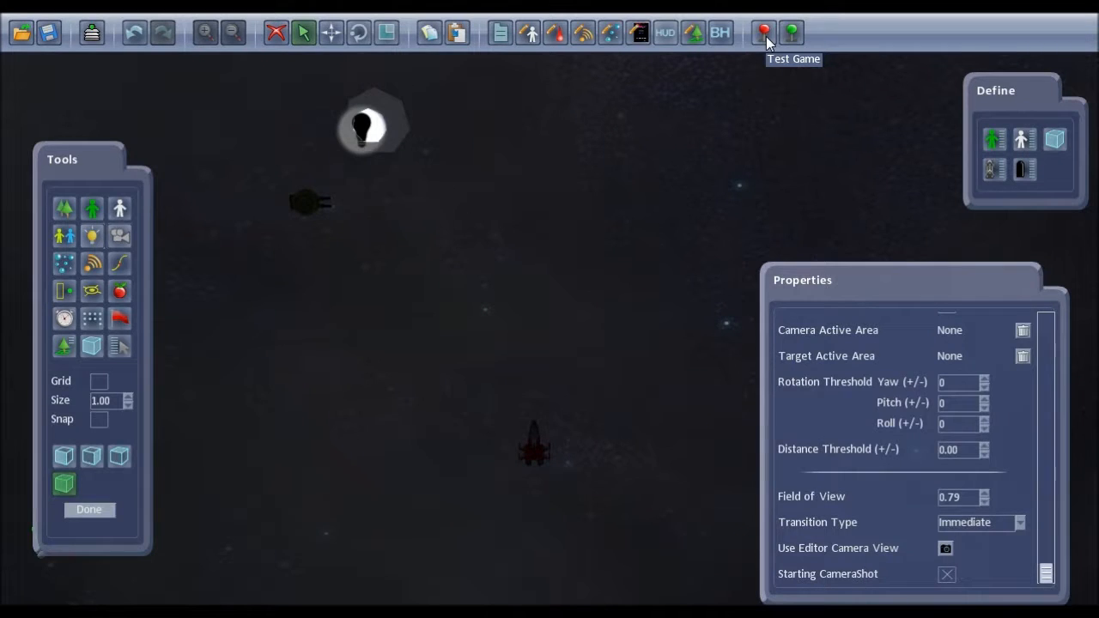
Duplicate the drone NPC_1 and place the copy above the original drone.
scroll(555, 284, "down", 3)
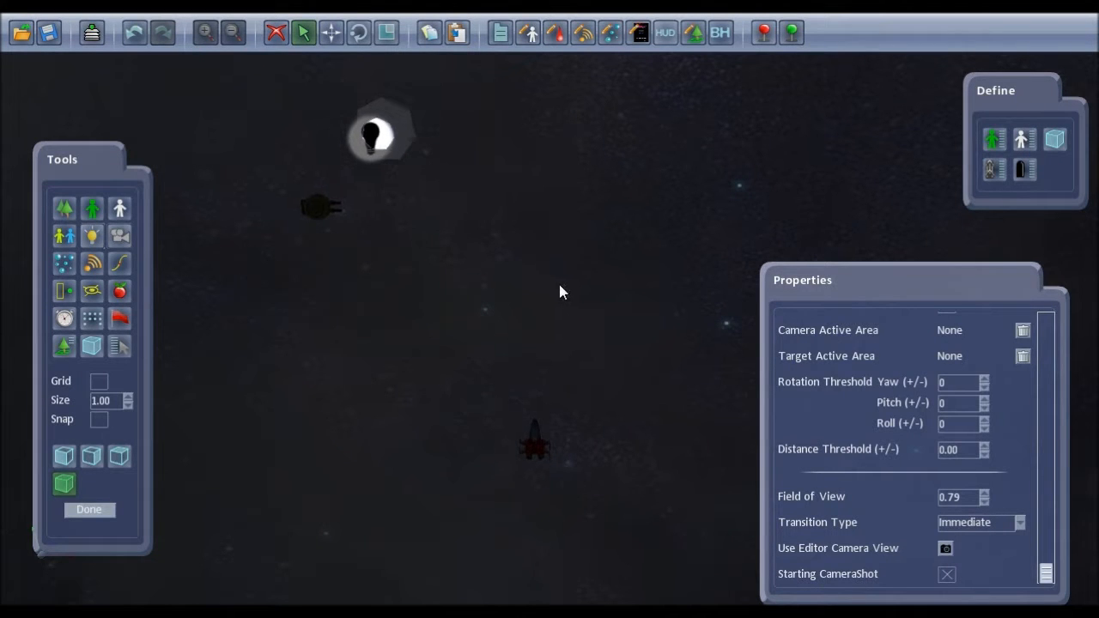
scroll(570, 292, "down", 3)
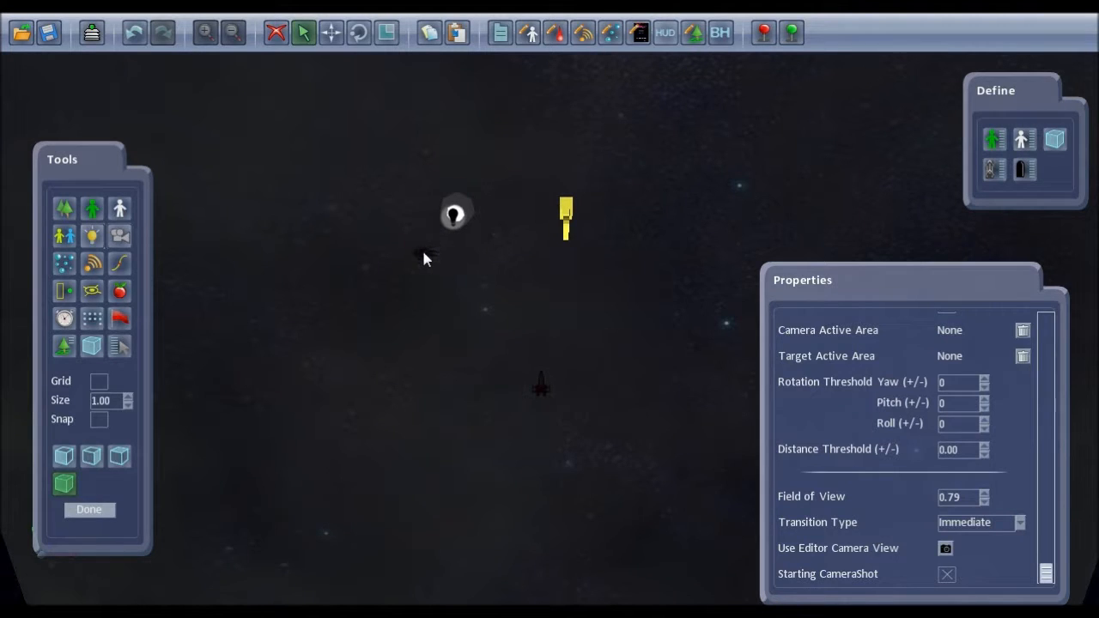
left_click(423, 256)
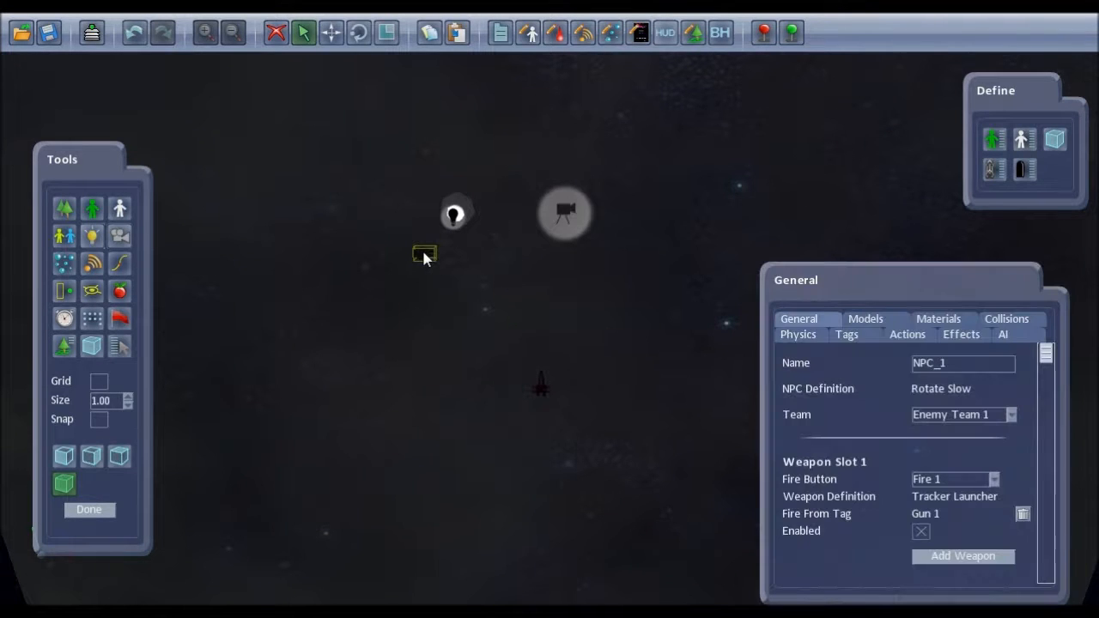
left_click(458, 34)
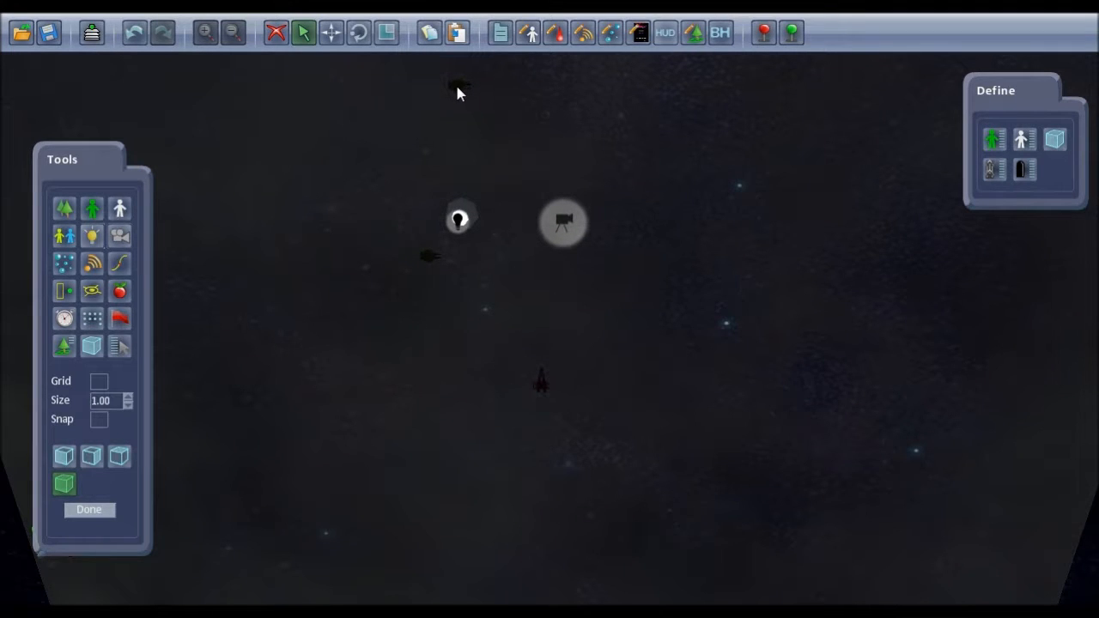
left_click(458, 87)
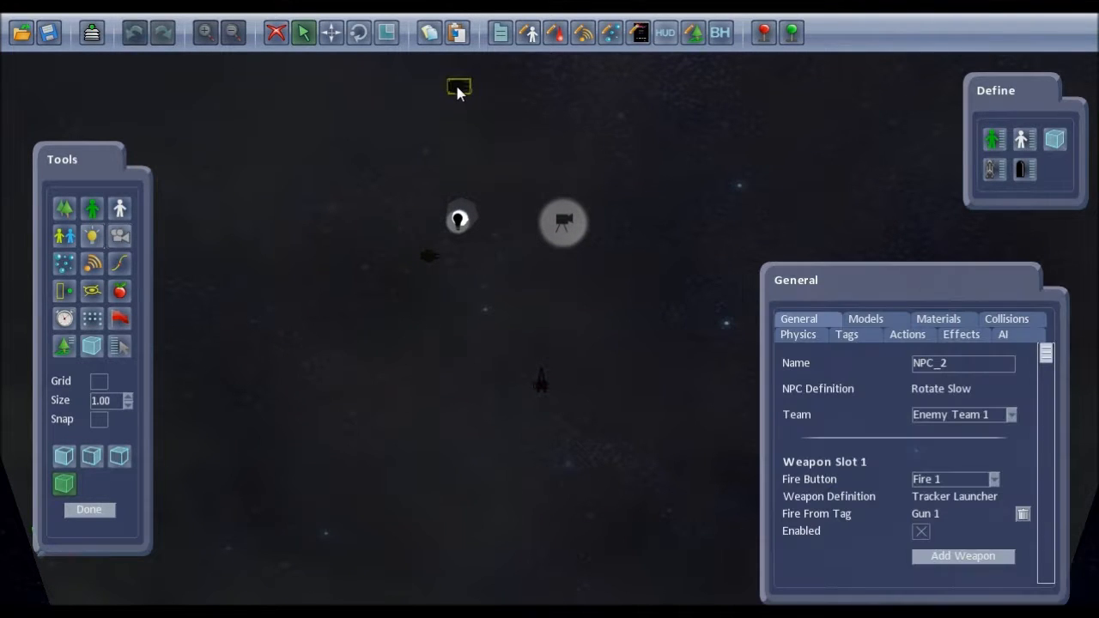
Duplicate the first drone's blue spot light and place the copy beside the second drone.
left_click(459, 220)
left_click(460, 223)
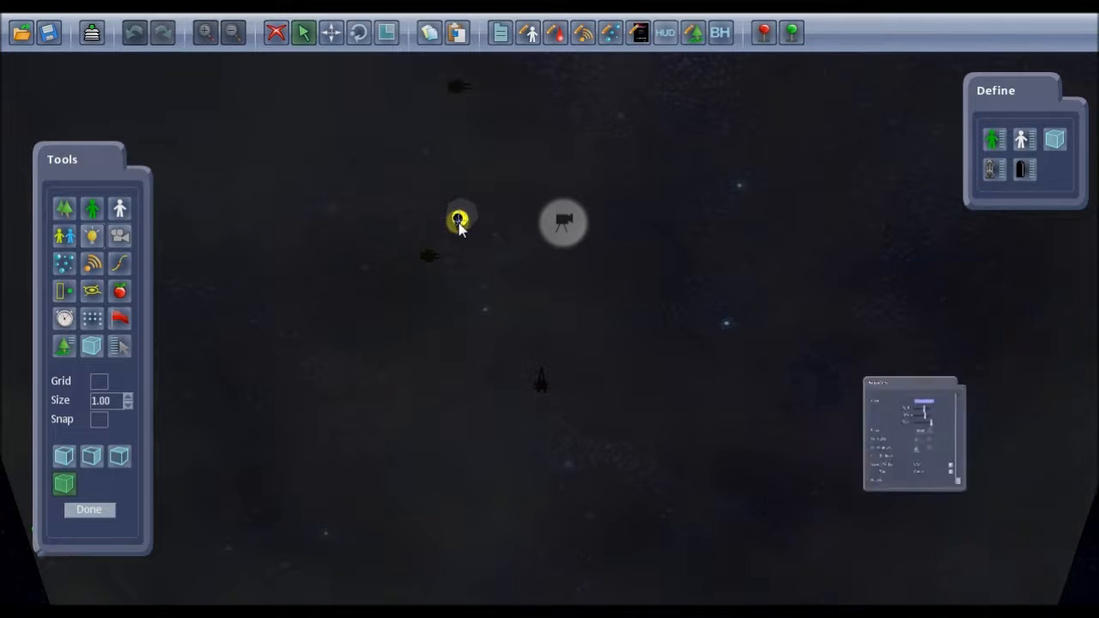
left_click(443, 33)
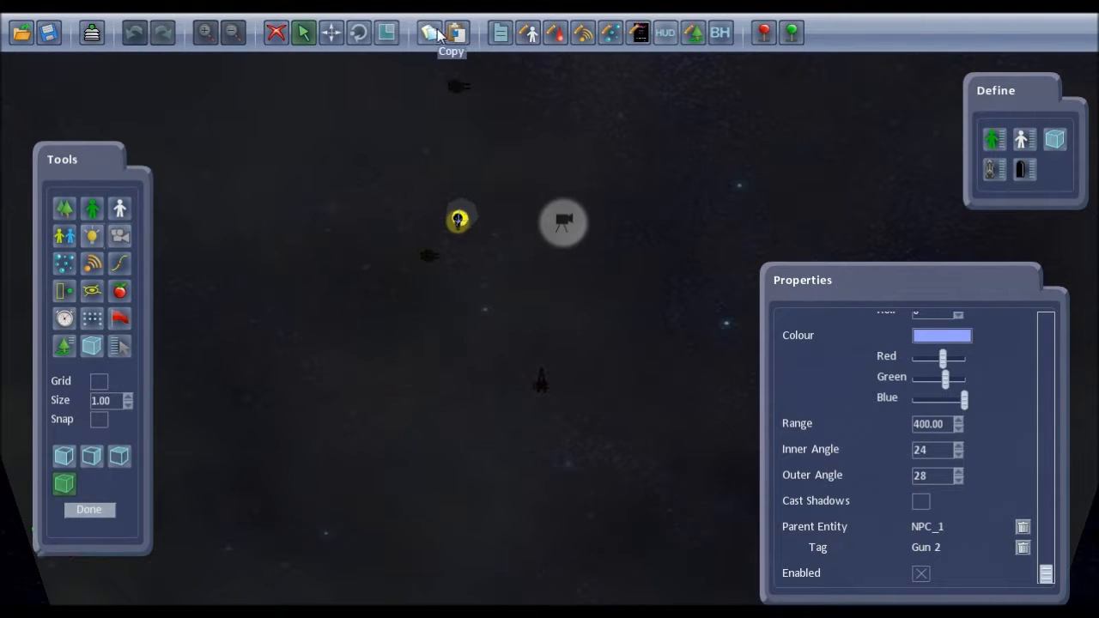
left_click(457, 33)
left_click(485, 69)
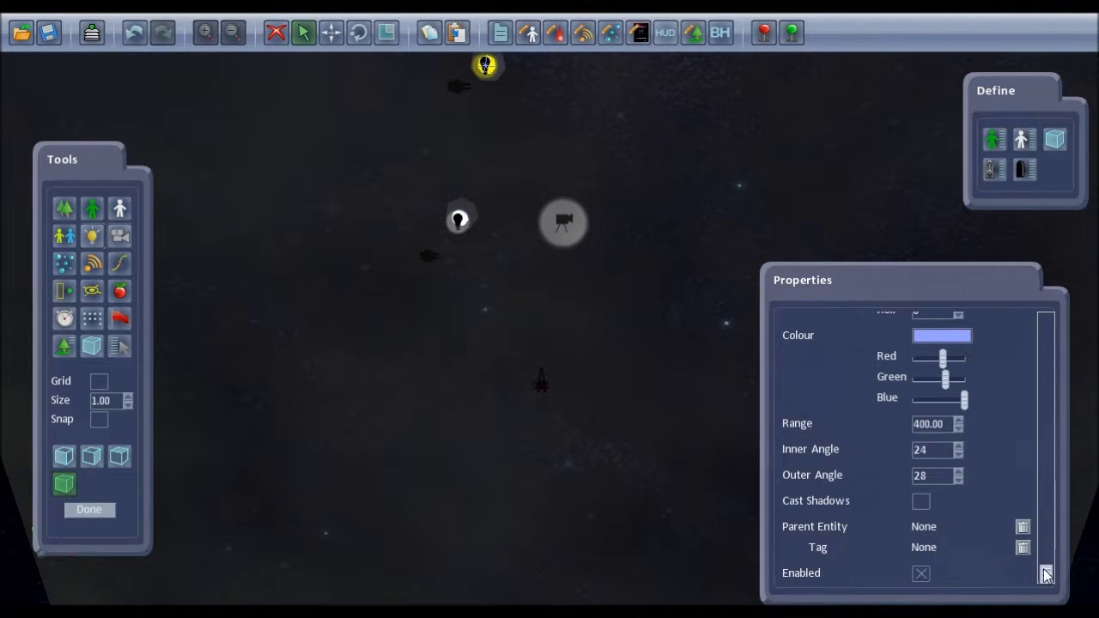
Attach the copied light to parent entity NPC_2 at tag Gun 2 and change its colour to orange.
left_click_drag(1046, 574, 1074, 577)
left_click(926, 529)
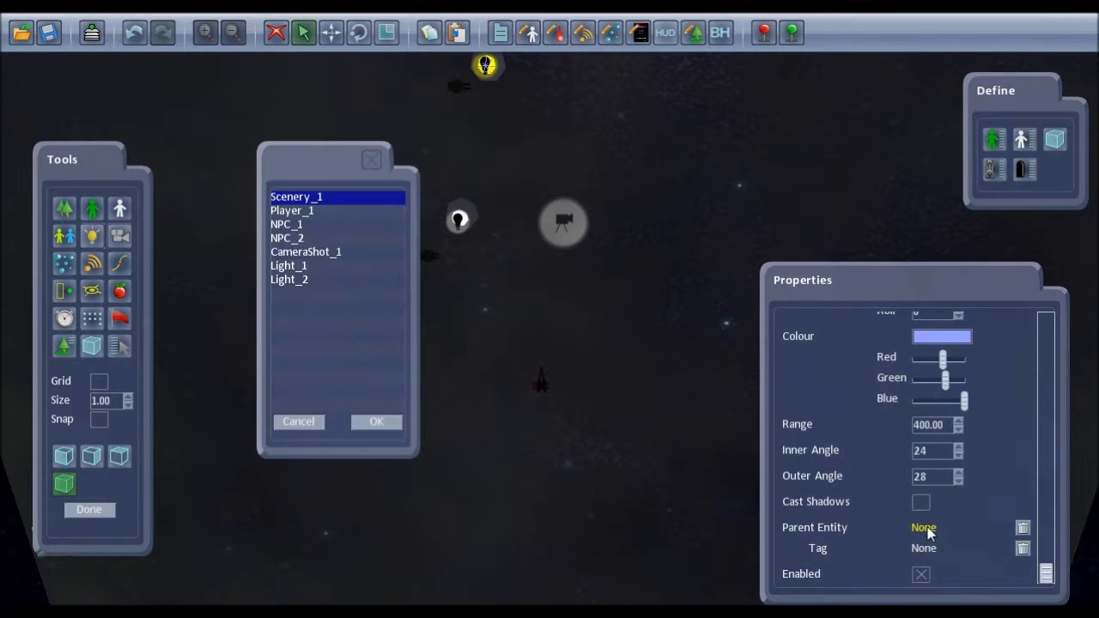
left_click(316, 233)
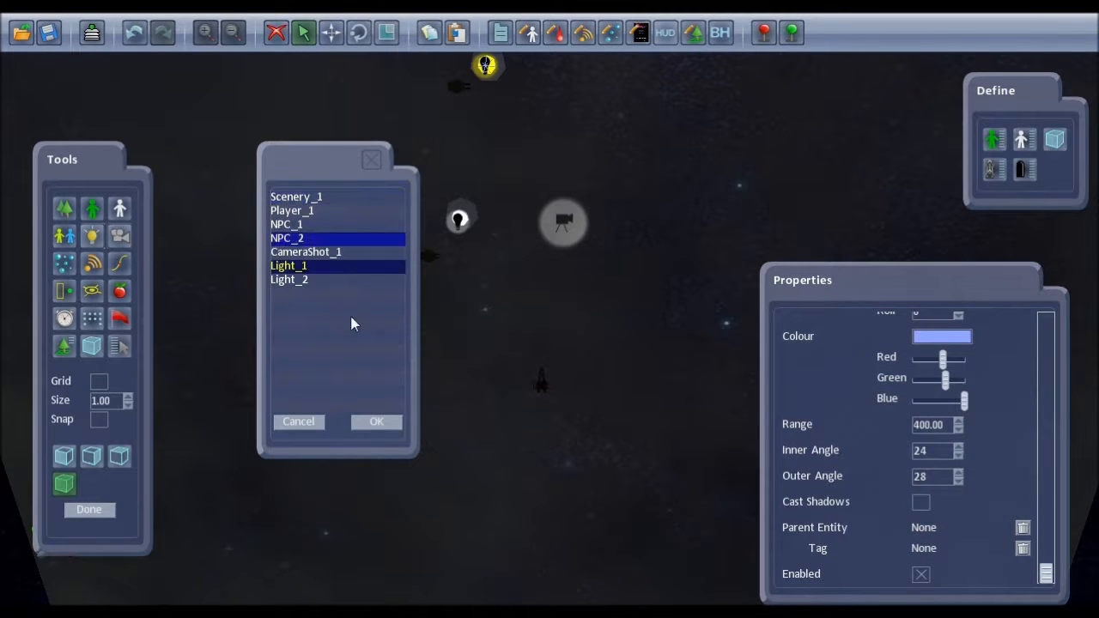
left_click(374, 421)
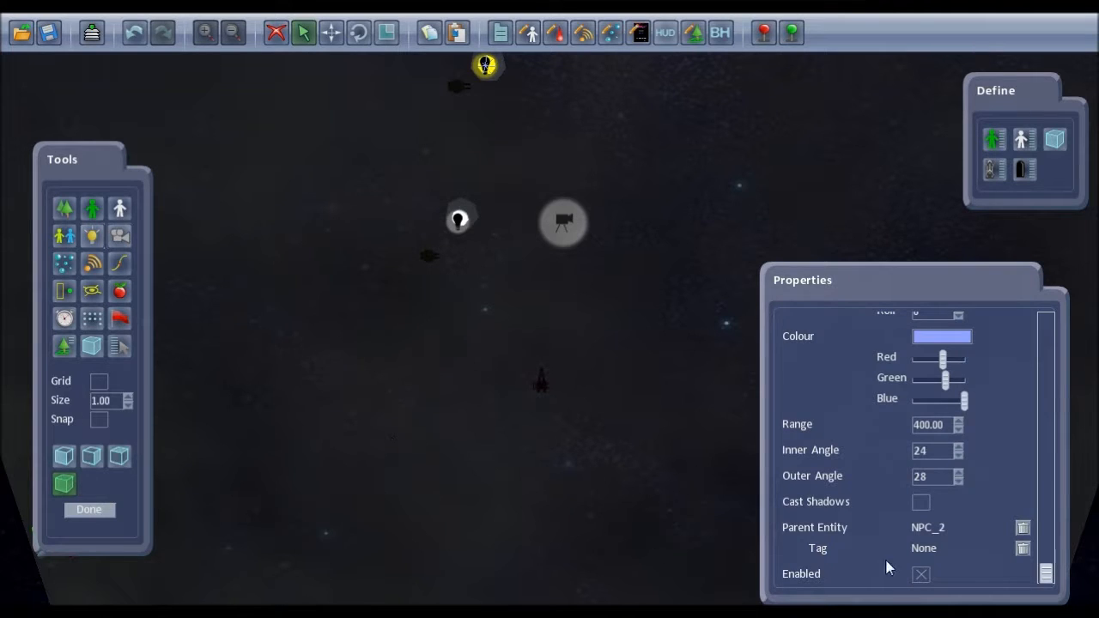
left_click(926, 549)
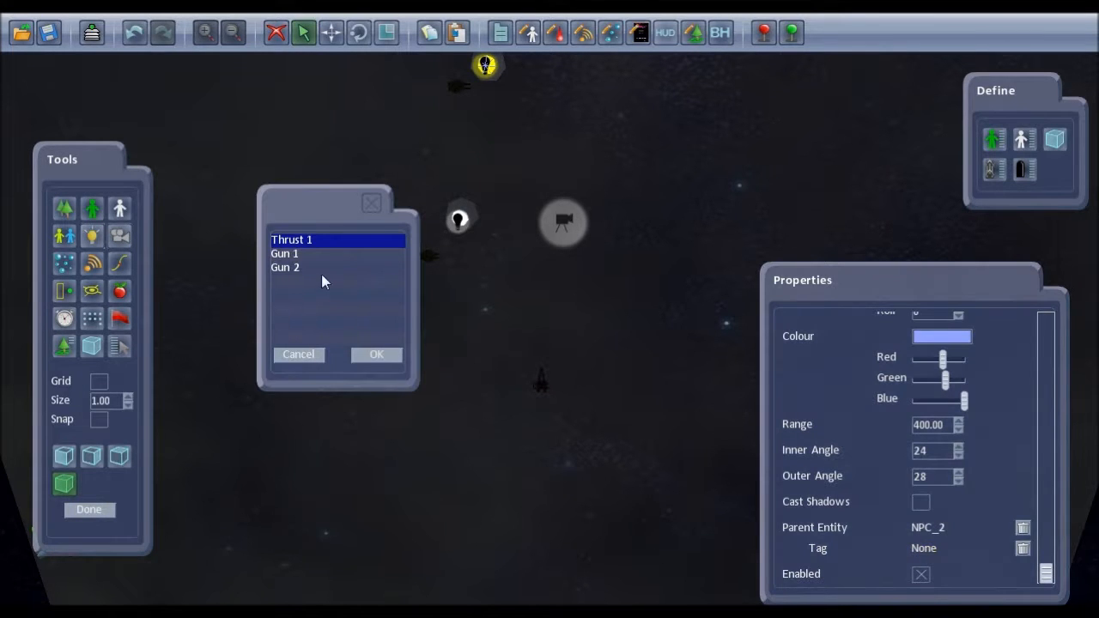
left_click(320, 268)
left_click(374, 354)
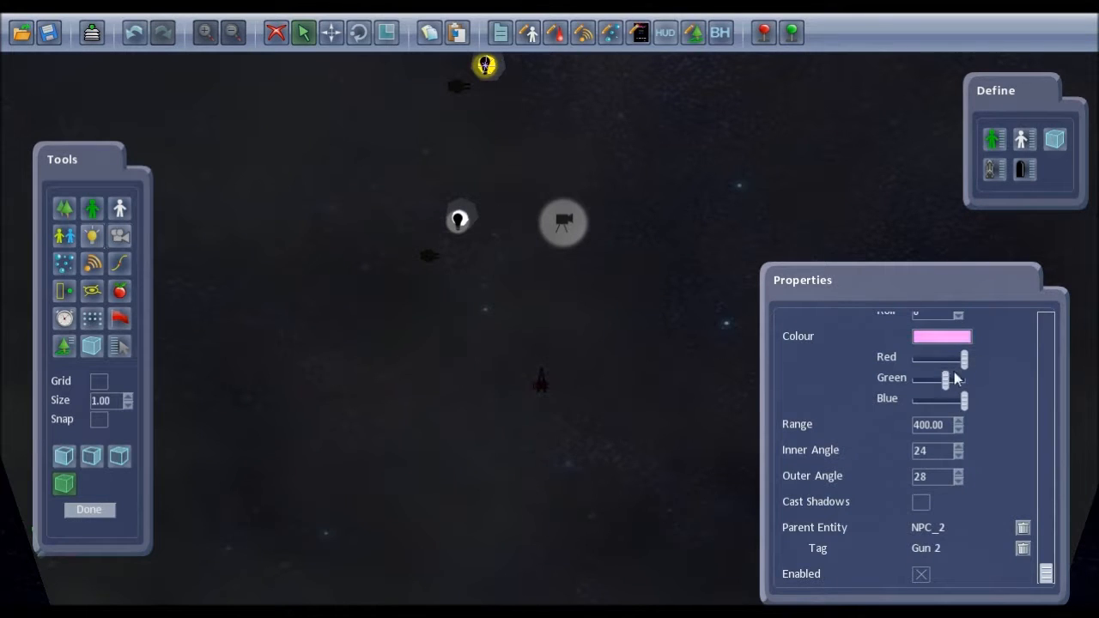
left_click_drag(954, 407, 927, 410)
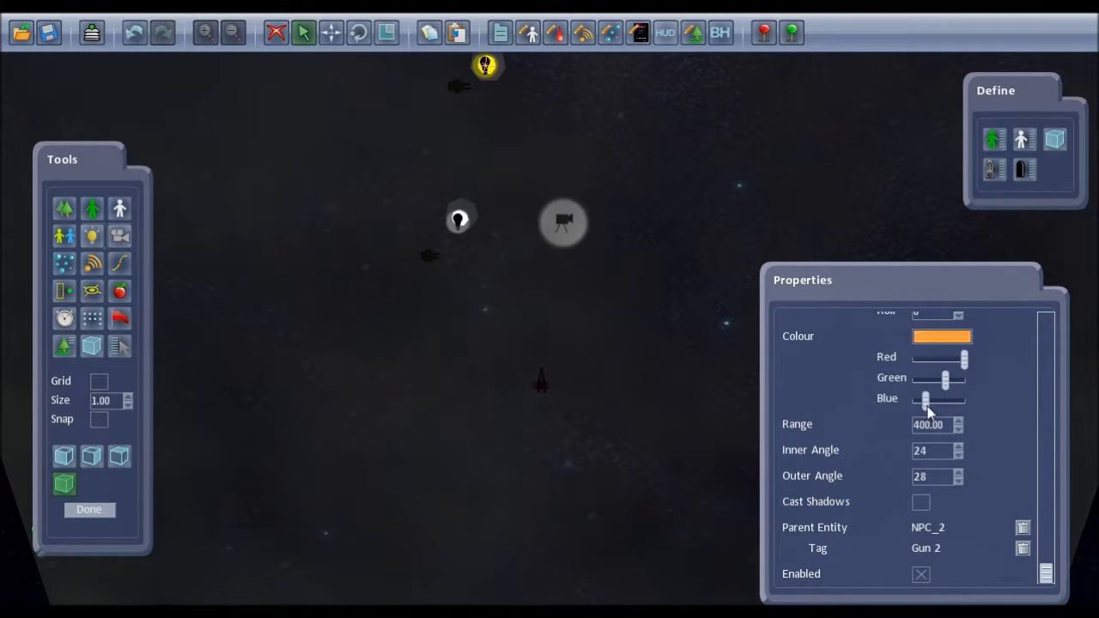
Test both drones in the game by flying the ship through the blue and orange light beams.
left_click(767, 39)
key("Up")
key("Right")
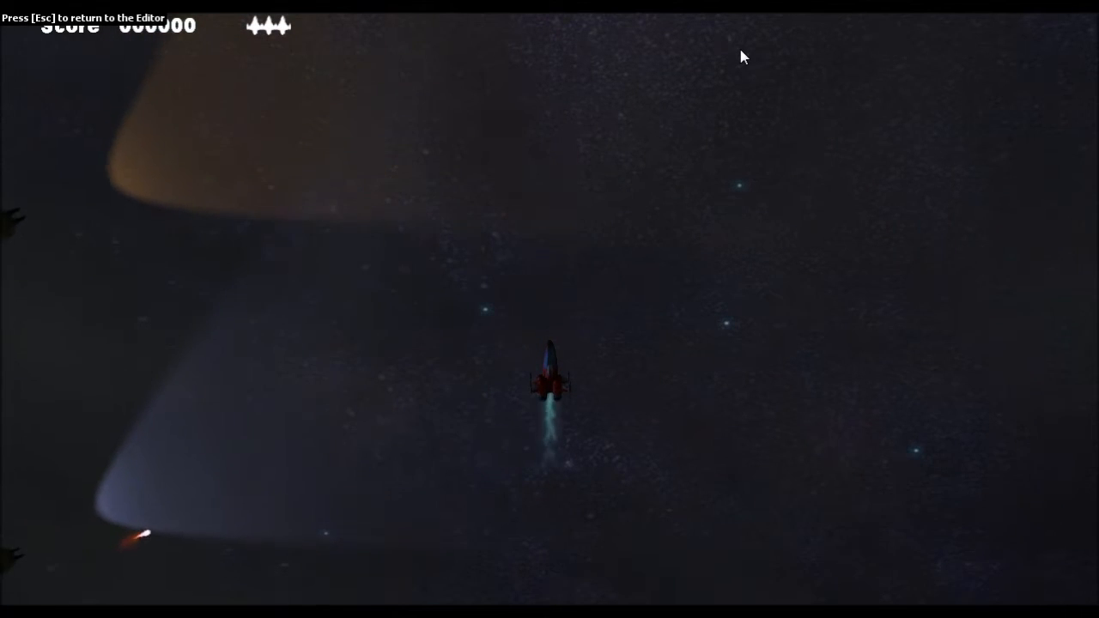
key("Right")
key("Left")
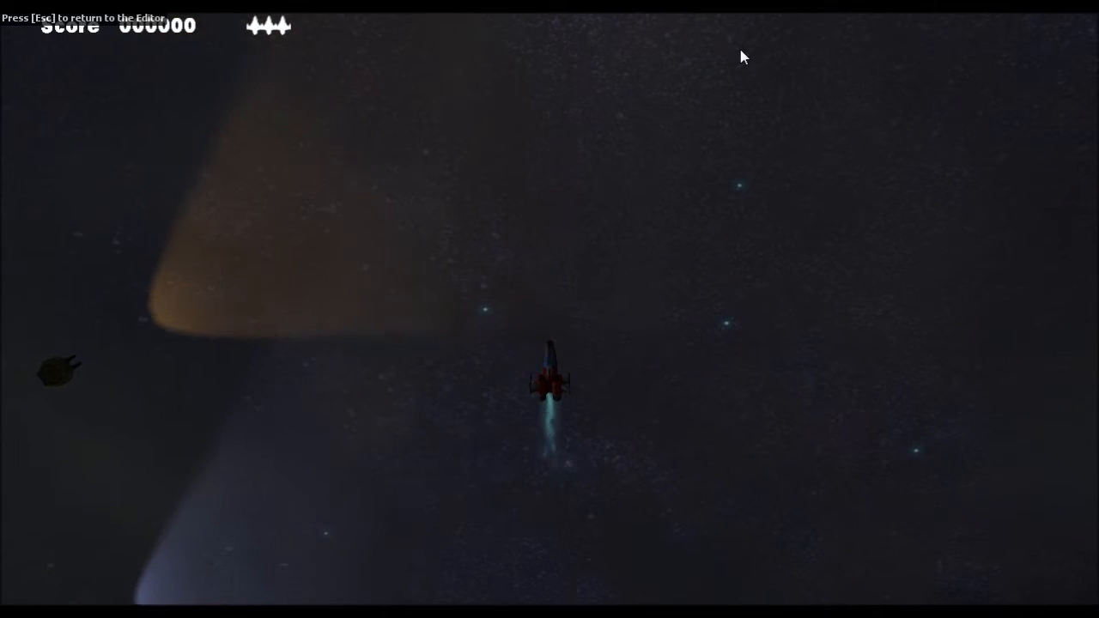
key("Left")
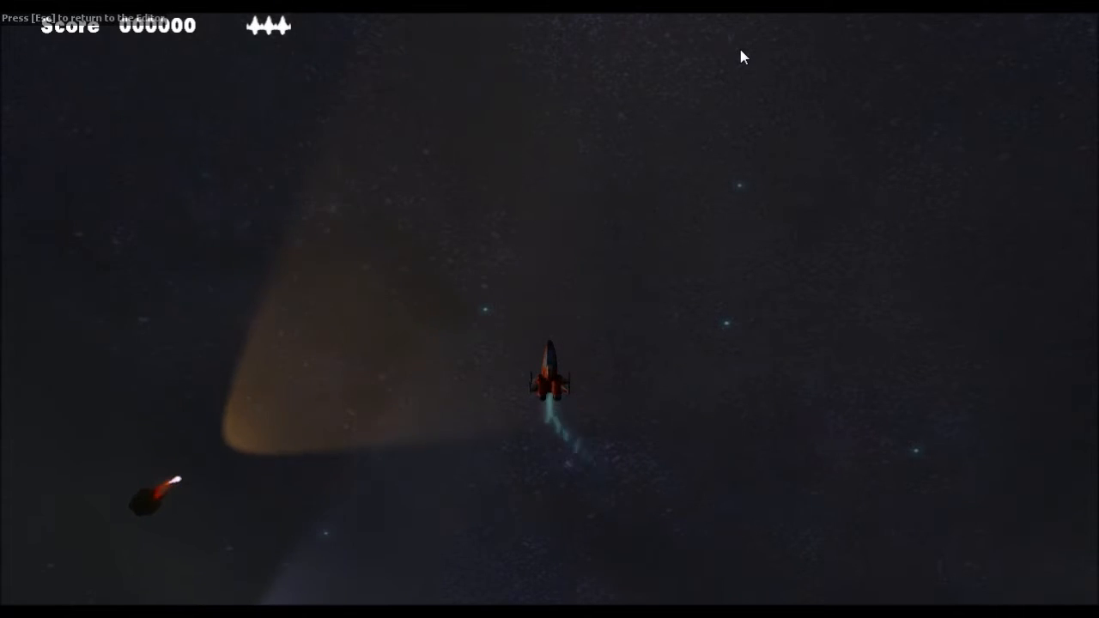
key("Right")
key("Escape")
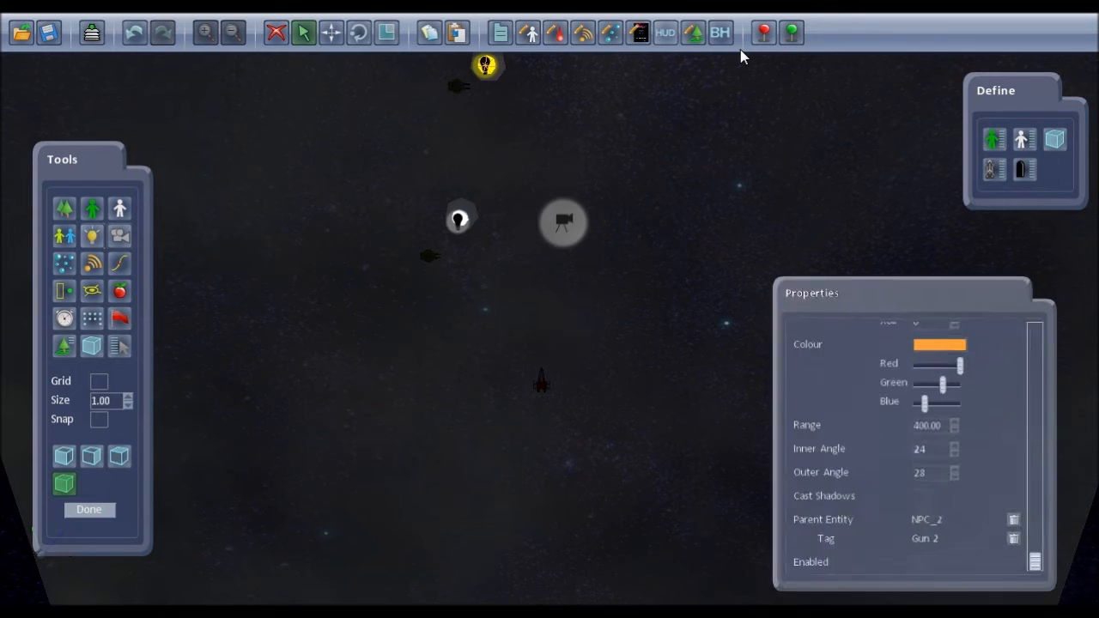